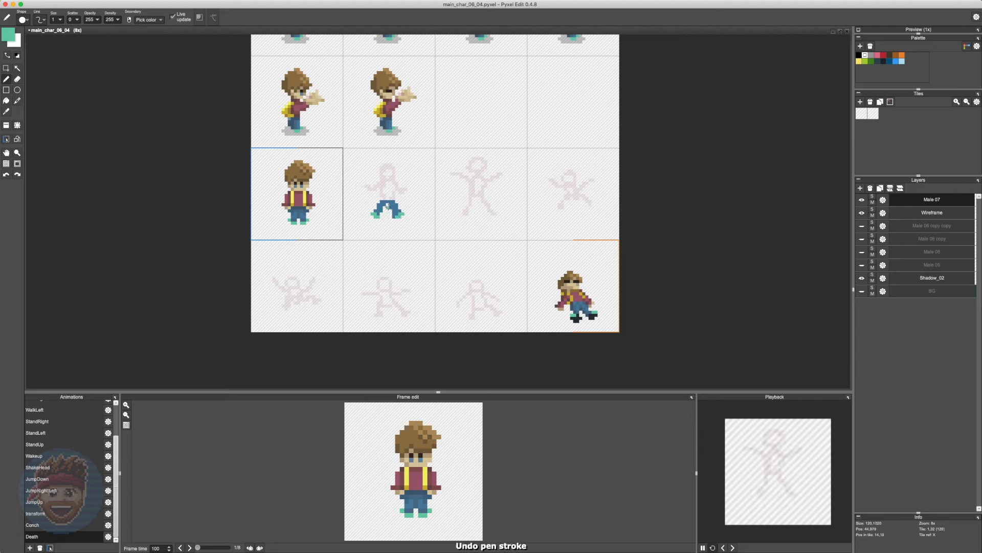
# Paint the maroon shirt torso and outstretched sleeves over the second Death frame's wireframe.
pyautogui.rightClick(299, 198)
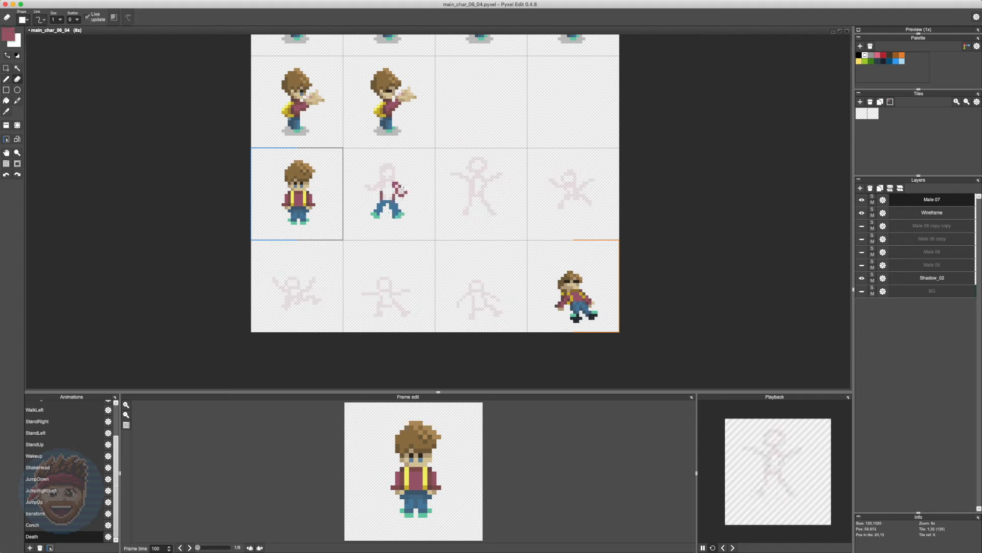
pyautogui.press('f')
pyautogui.click(389, 188)
pyautogui.press('b')
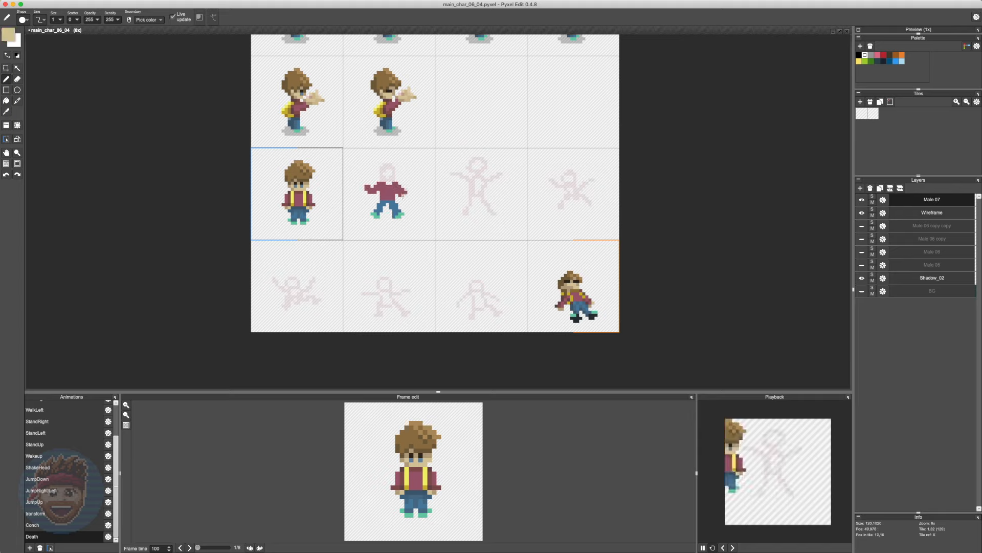
# Add skin-coloured hands and face plus brown hair to the second Death frame's figure.
pyautogui.press('super+z')
pyautogui.rightClick(411, 460)
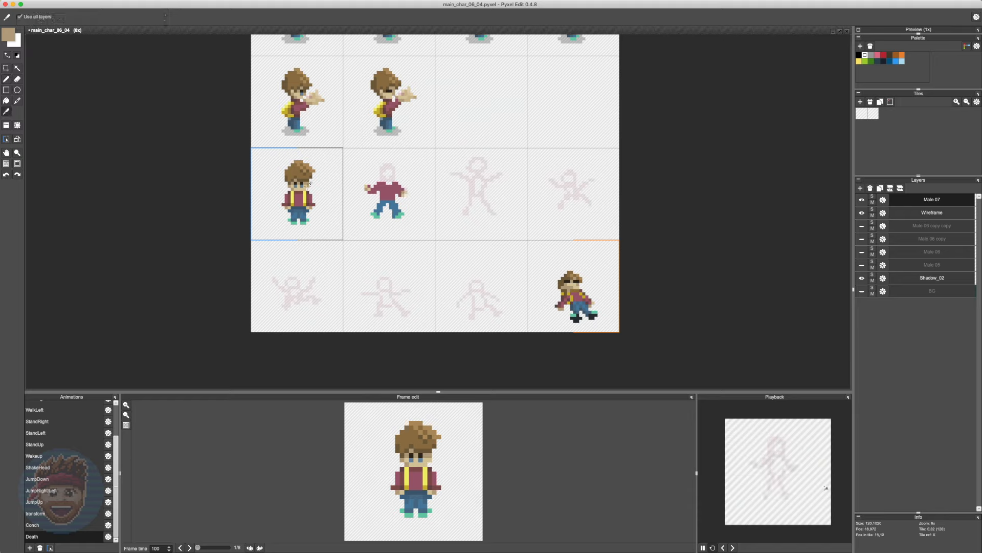
pyautogui.rightClick(415, 464)
pyautogui.moveTo(381, 178); pyautogui.dragTo(388, 182)
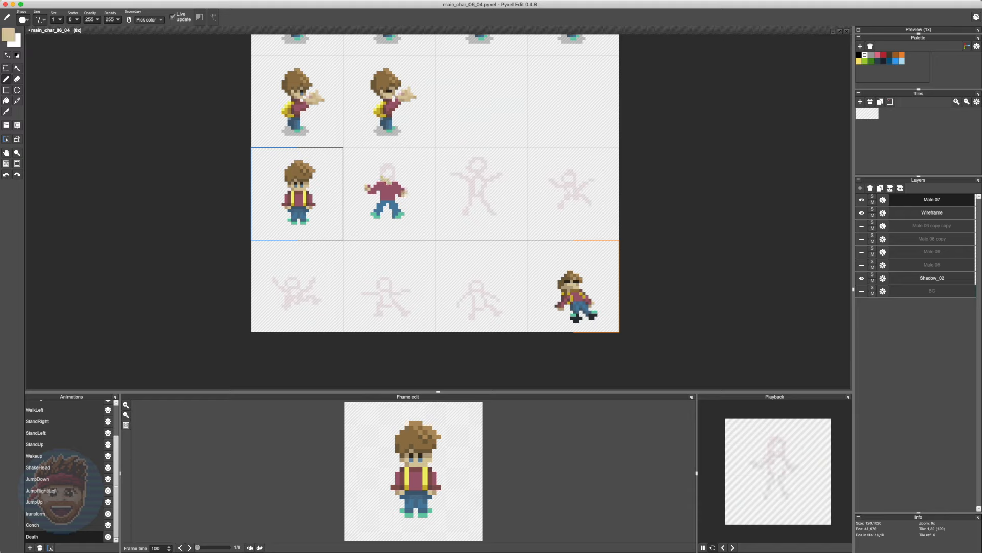
pyautogui.press('f')
pyautogui.click(391, 168)
pyautogui.press('b')
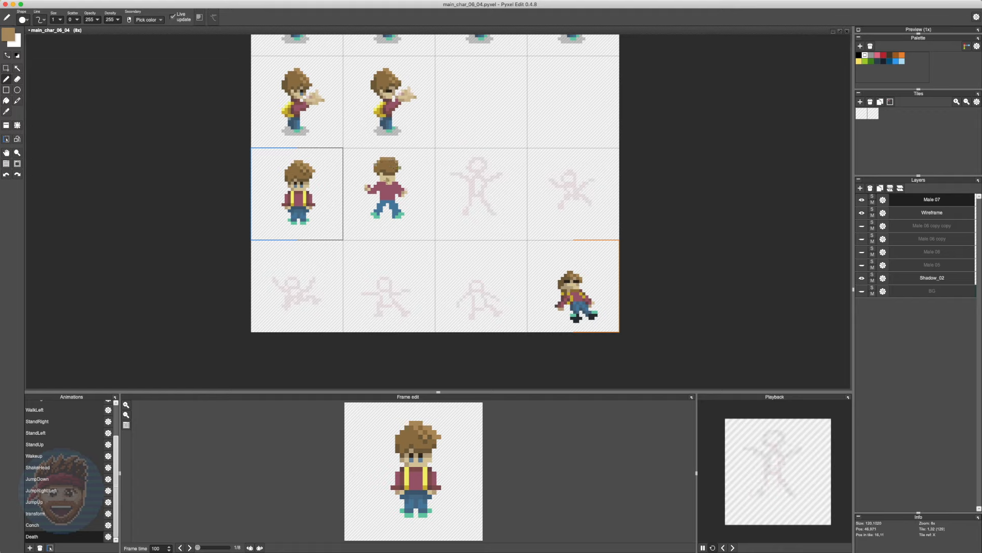
# Add dark eyes and skin shading to the second Death frame's face, undoing the unwanted strokes.
pyautogui.press('super+z')
pyautogui.rightClick(389, 177)
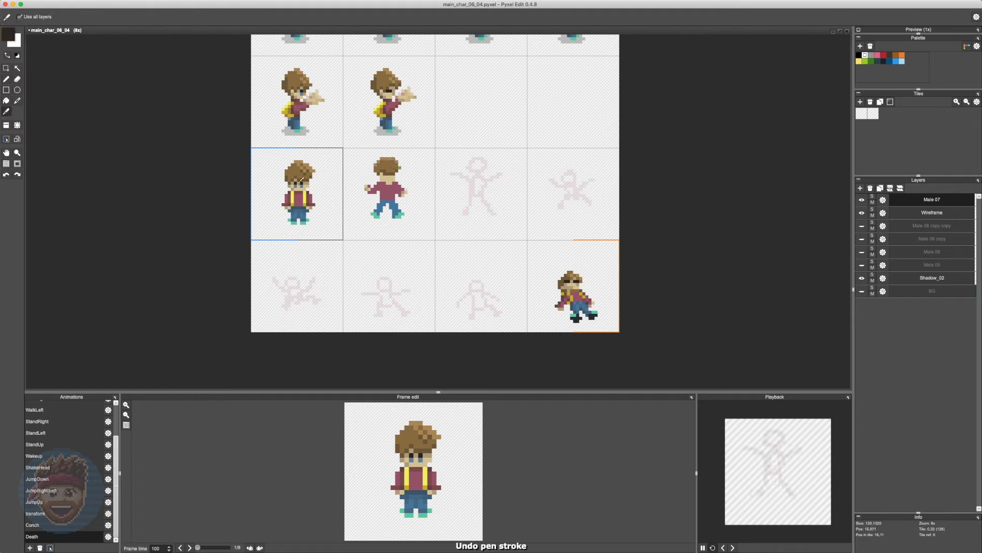
pyautogui.moveTo(385, 177); pyautogui.dragTo(382, 177)
pyautogui.rightClick(394, 180)
pyautogui.press('super+z')
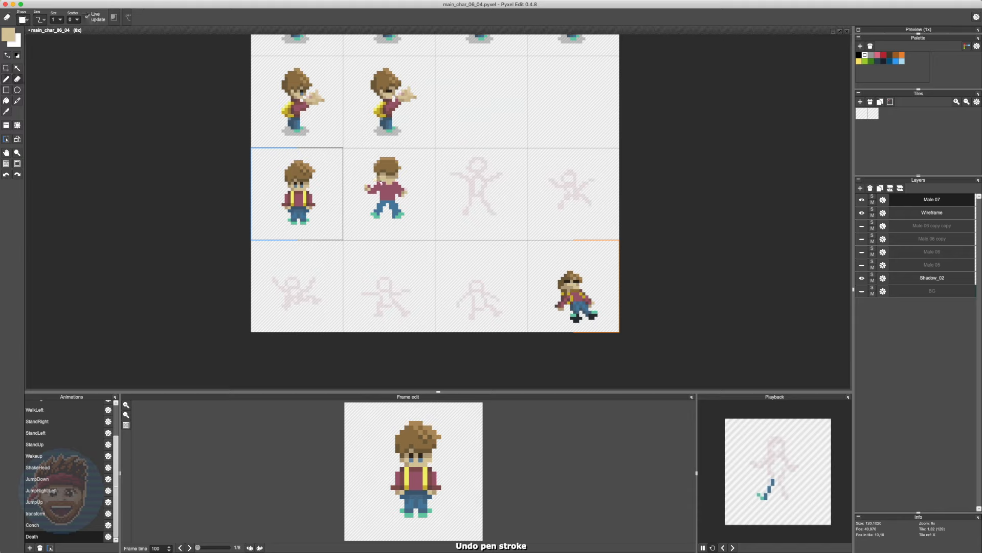
pyautogui.rightClick(389, 184)
pyautogui.rightClick(388, 177)
pyautogui.press('super+z')
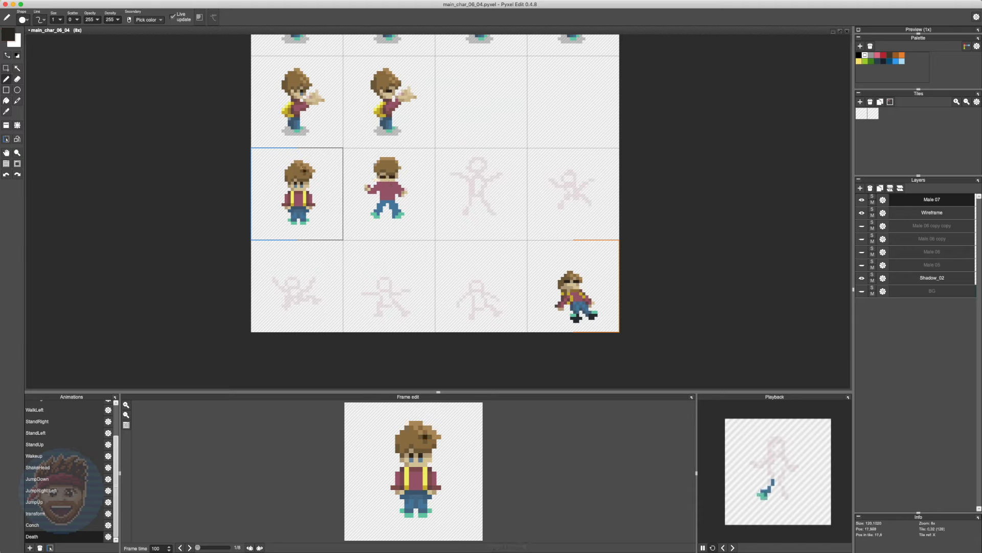
# Copy the standing figure's hair from the first frame onto the second frame's head.
pyautogui.press('s')
pyautogui.moveTo(285, 158); pyautogui.dragTo(312, 175)
pyautogui.moveTo(302, 168); pyautogui.dragTo(391, 166)
# Shade the second frame's shirt and add yellow suspenders in the colours of the standing figure.
pyautogui.press('b')
pyautogui.rightClick(379, 188)
pyautogui.click(381, 190)
pyautogui.press('super+z')
pyautogui.rightClick(311, 197)
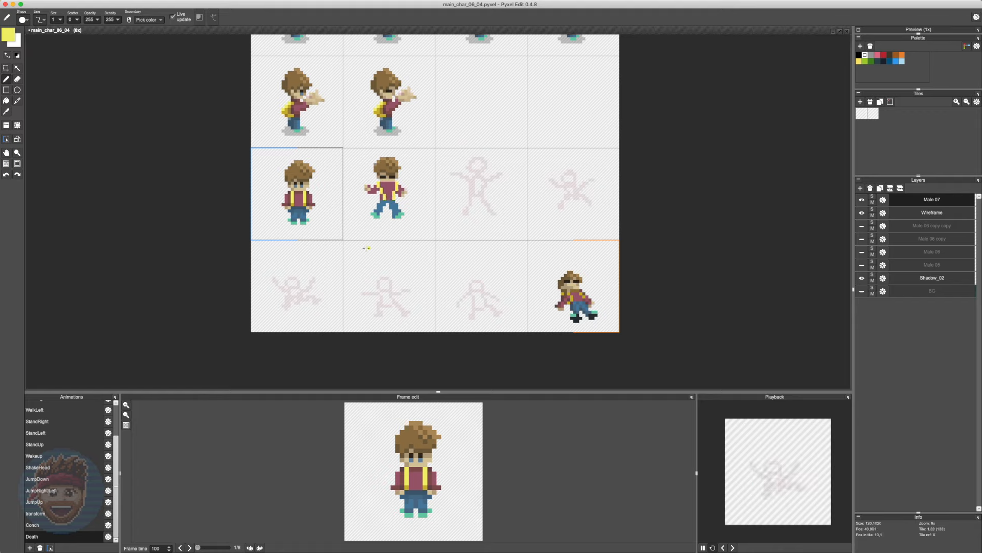
pyautogui.rightClick(384, 183)
pyautogui.press('super+z')
# Paint blue trousers, green shoes, a maroon shirt with raised arms and the skin-coloured head over the third Death frame's wireframe.
pyautogui.moveTo(486, 197); pyautogui.dragTo(467, 206)
pyautogui.rightClick(401, 215)
pyautogui.rightClick(388, 180)
pyautogui.moveTo(468, 167); pyautogui.dragTo(483, 173)
pyautogui.press('super+s')
# Paint brown hair and dark eyes on the third Death frame's head using colours from the second frame.
pyautogui.rightClick(385, 165)
pyautogui.moveTo(471, 164)
pyautogui.mouseDown()
pyautogui.moveTo(485, 162)
pyautogui.moveTo(473, 165)
pyautogui.mouseUp()
pyautogui.press('super+z')
pyautogui.rightClick(383, 179)
pyautogui.moveTo(480, 164); pyautogui.dragTo(486, 174)
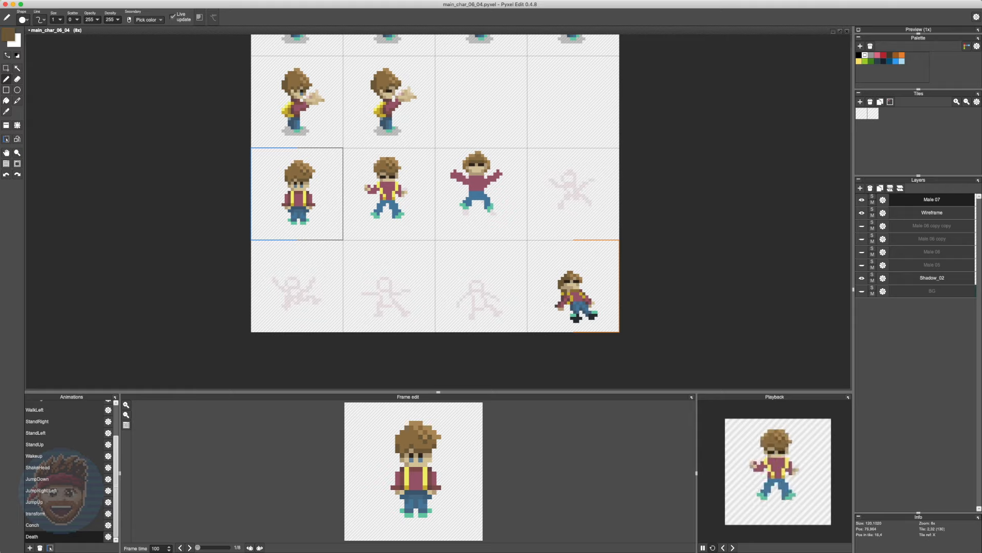
# Rework the skin and hair shading on the third frame's head, undoing the unwanted strokes.
pyautogui.rightClick(479, 171)
pyautogui.press('super+z')
pyautogui.press('super+z')
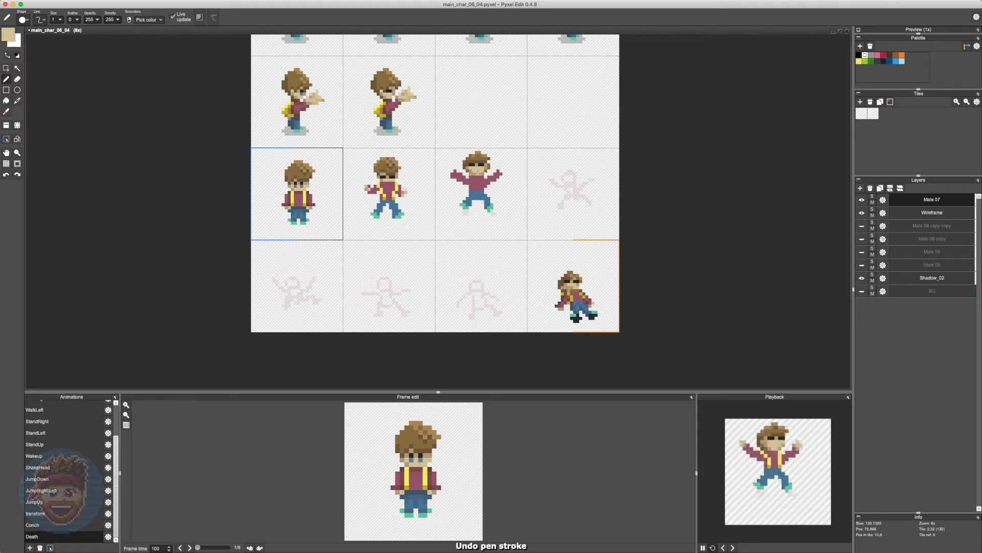
pyautogui.rightClick(482, 164)
pyautogui.press('s')
pyautogui.press('super+z')
pyautogui.press('b')
# Add skin-coloured raised hands, sleeve shading and yellow suspenders to the third Death frame's figure.
pyautogui.moveTo(463, 158)
pyautogui.mouseDown()
pyautogui.moveTo(468, 173)
pyautogui.moveTo(501, 173)
pyautogui.mouseUp()
pyautogui.rightClick(465, 168)
pyautogui.rightClick(480, 171)
pyautogui.moveTo(450, 170); pyautogui.dragTo(451, 177)
pyautogui.press('e')
pyautogui.press('b')
pyautogui.press('super+z')
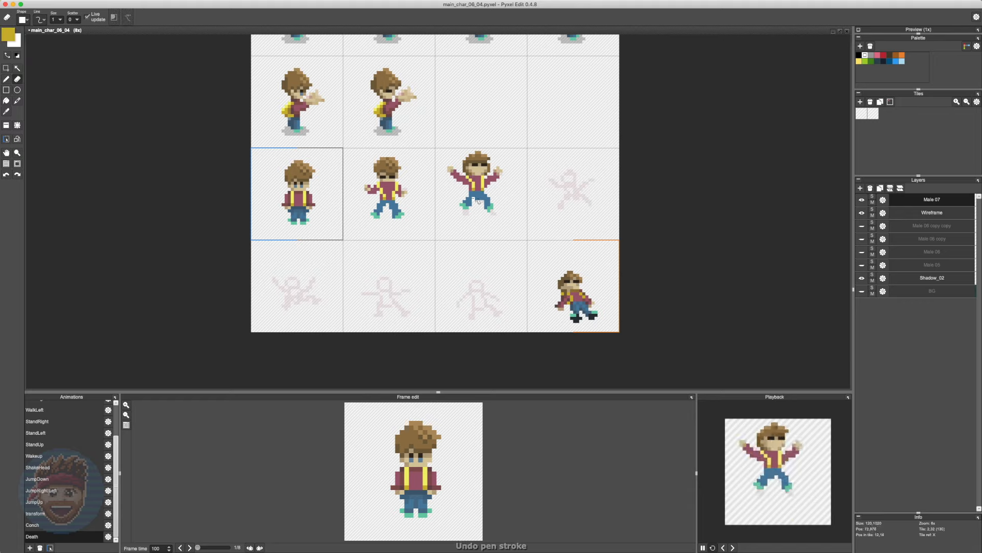
pyautogui.press('super+z')
# Touch up the third frame's hair, shirt and trousers with colours picked from the figure.
pyautogui.rightClick(470, 168)
pyautogui.rightClick(490, 162)
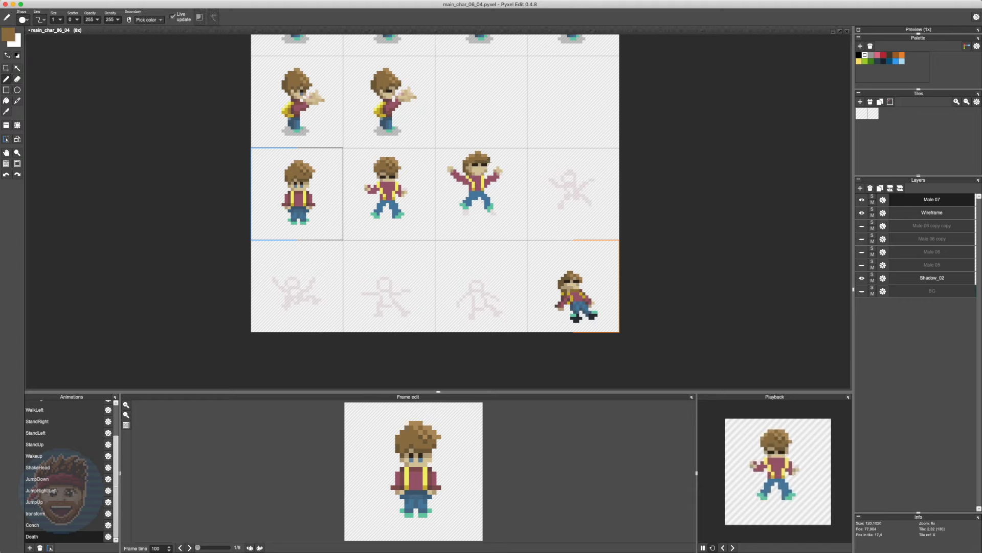
pyautogui.rightClick(481, 195)
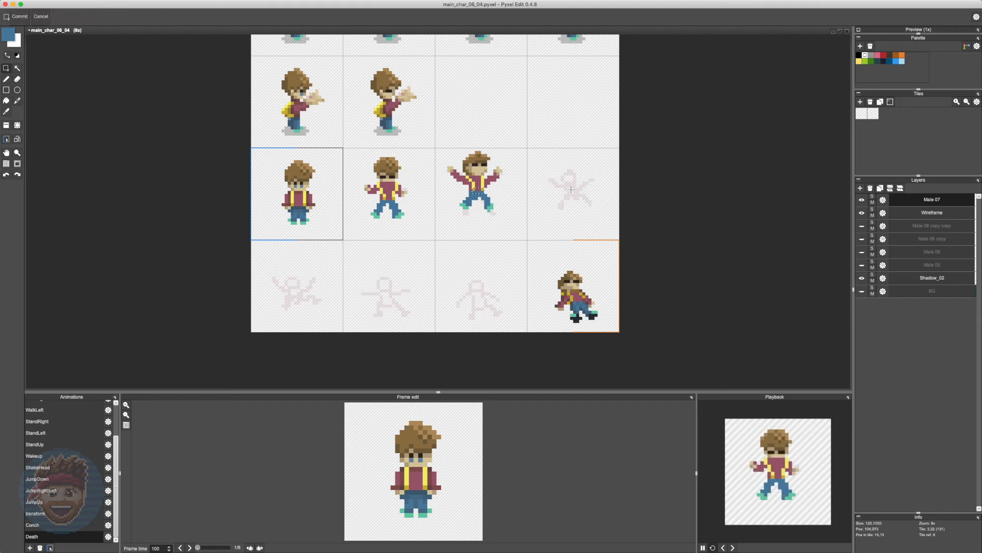
pyautogui.click(482, 189)
pyautogui.press('super+z')
pyautogui.rightClick(478, 185)
pyautogui.rightClick(484, 183)
pyautogui.rightClick(480, 194)
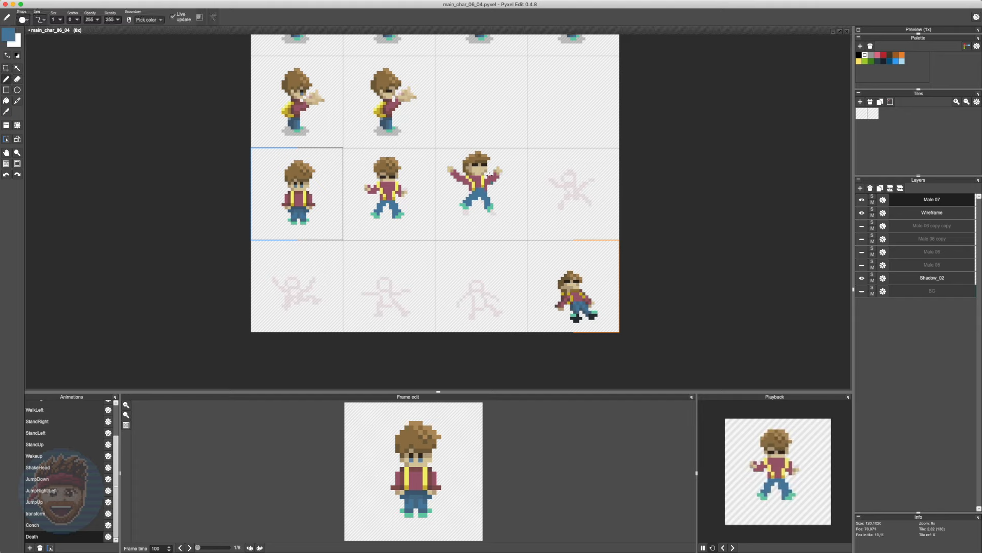
# Adjust the right leg on the fourth Death frame and touch up its blue trousers.
pyautogui.press('s')
pyautogui.moveTo(575, 184); pyautogui.dragTo(609, 222)
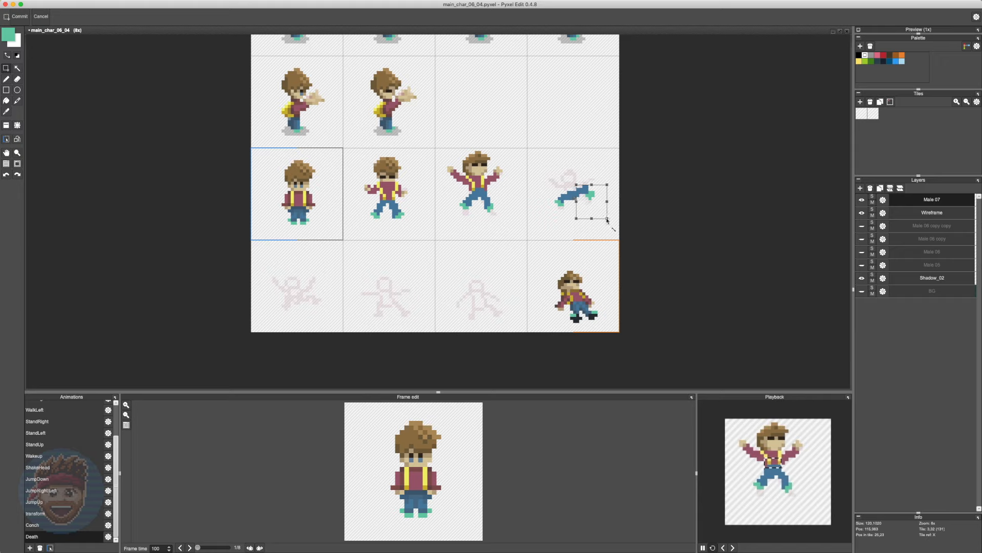
pyautogui.press('b')
pyautogui.rightClick(580, 194)
pyautogui.click(583, 188)
# Paint the maroon shirt with outstretched sleeves over the fourth Death frame's wireframe.
pyautogui.rightClick(481, 181)
pyautogui.moveTo(567, 191); pyautogui.dragTo(562, 188)
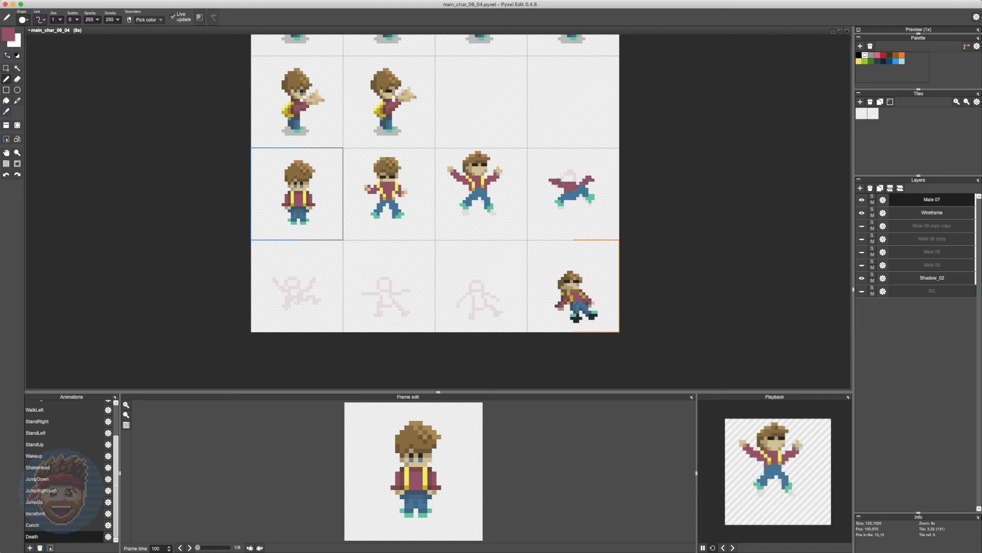
pyautogui.rightClick(577, 194)
pyautogui.press('super+z')
# Fill the fourth frame's face with skin colour and its hair with brown, using colours from the third frame.
pyautogui.rightClick(479, 173)
pyautogui.press('g')
pyautogui.click(569, 178)
pyautogui.press('b')
pyautogui.rightClick(468, 167)
pyautogui.moveTo(569, 171)
pyautogui.mouseDown()
pyautogui.moveTo(557, 176)
pyautogui.moveTo(579, 173)
pyautogui.mouseUp()
pyautogui.press('super+z')
pyautogui.press('g')
pyautogui.click(566, 168)
pyautogui.press('b')
# Add dark eyes and shading to the fourth Death frame's face and hair, undoing the unwanted stroke.
pyautogui.rightClick(471, 173)
pyautogui.rightClick(574, 176)
pyautogui.press('g')
pyautogui.click(571, 174)
pyautogui.press('b')
pyautogui.rightClick(568, 163)
pyautogui.press('super+z')
pyautogui.rightClick(563, 164)
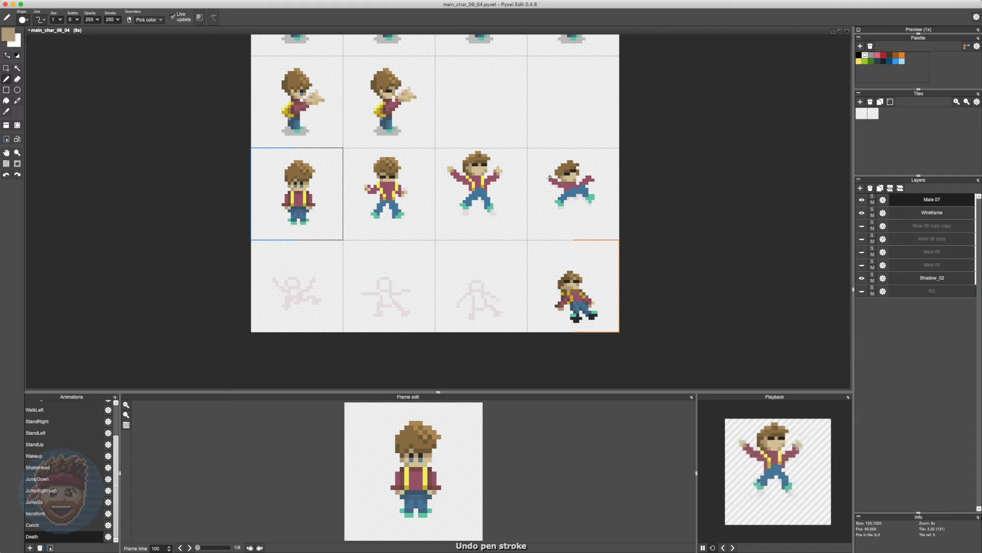
# Extend the fourth frame's arms with skin-coloured hands and touch up the third frame's trousers.
pyautogui.moveTo(549, 178); pyautogui.dragTo(548, 175)
pyautogui.rightClick(572, 178)
pyautogui.moveTo(591, 174); pyautogui.dragTo(593, 176)
pyautogui.click(545, 174)
pyautogui.rightClick(554, 182)
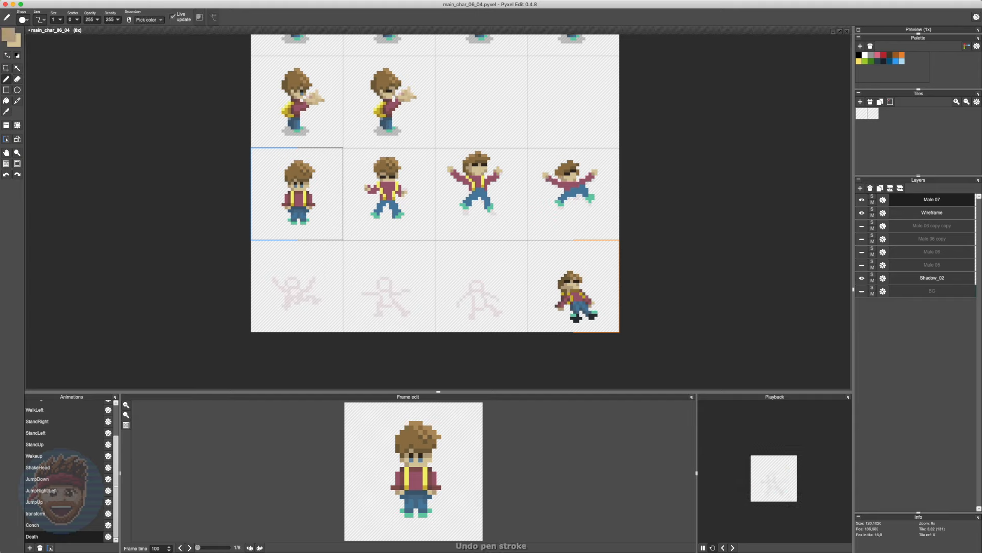
pyautogui.rightClick(475, 197)
pyautogui.click(470, 202)
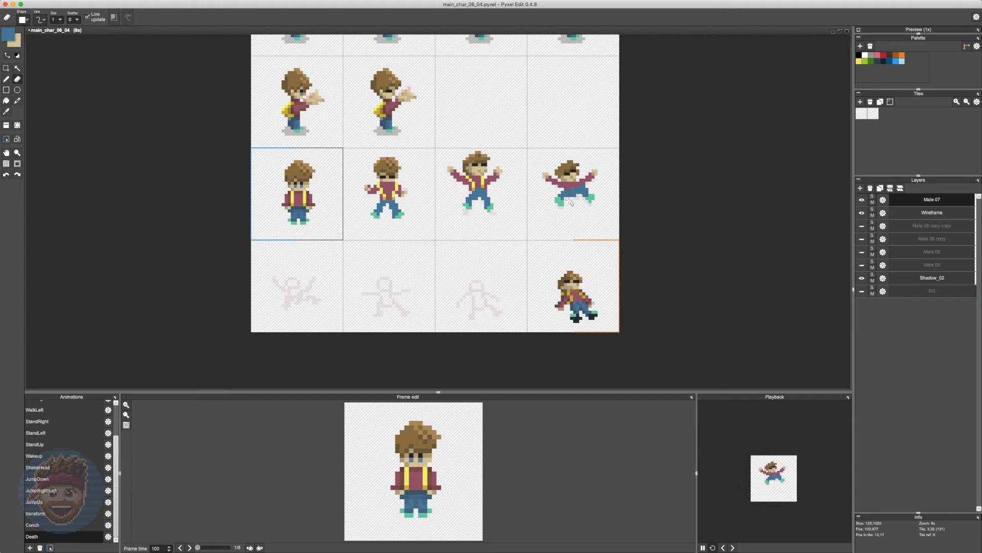
# Copy the fourth Death frame's figure and place it over the fifth frame's wireframe.
pyautogui.press('s')
pyautogui.moveTo(529, 156); pyautogui.dragTo(618, 228)
pyautogui.press('Down')
pyautogui.press('super+c')
pyautogui.press('super+v')
pyautogui.moveTo(278, 295)
pyautogui.mouseDown()
pyautogui.moveTo(288, 308)
pyautogui.moveTo(278, 264)
pyautogui.mouseUp()
pyautogui.press('Down')
# Delete the copied arms on the fifth frame and repaint them as raised maroon sleeves with skin-coloured hands.
pyautogui.moveTo(265, 273)
pyautogui.mouseDown()
pyautogui.moveTo(282, 291)
pyautogui.moveTo(313, 283)
pyautogui.mouseUp()
pyautogui.press('Delete')
pyautogui.press('b')
pyautogui.rightClick(294, 282)
pyautogui.click(315, 274)
pyautogui.rightClick(316, 277)
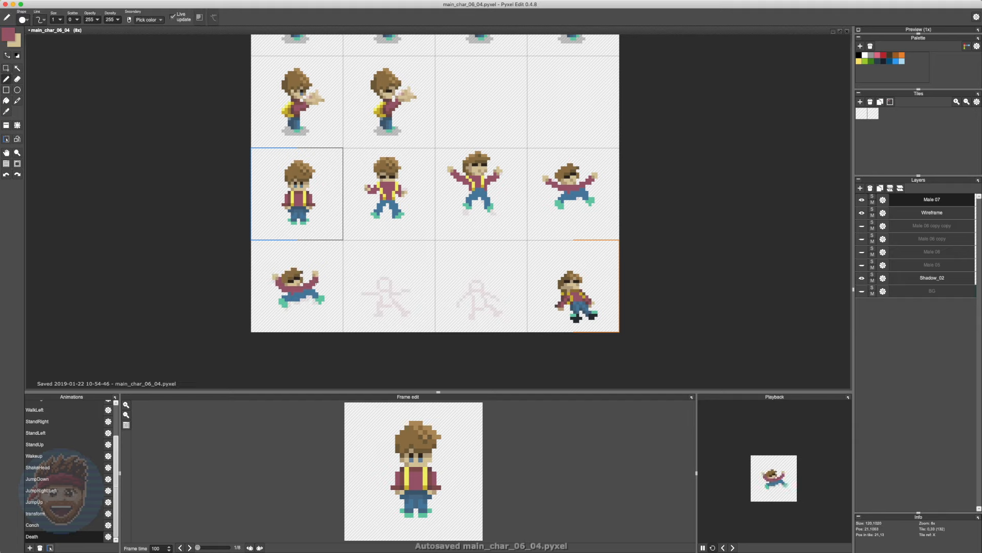
# Touch up the fifth frame's raised sleeve and nudge its whole figure down.
pyautogui.rightClick(313, 281)
pyautogui.press('s')
pyautogui.moveTo(262, 257); pyautogui.dragTo(333, 318)
pyautogui.press('Down')
# Paint spread blue trousers and green shoes over the sixth Death frame's wireframe and nudge the drawing into place.
pyautogui.rightClick(308, 297)
pyautogui.moveTo(403, 315)
pyautogui.mouseDown()
pyautogui.moveTo(381, 311)
pyautogui.moveTo(402, 301)
pyautogui.moveTo(376, 314)
pyautogui.mouseUp()
pyautogui.press('s')
pyautogui.press('Up')
pyautogui.press('Up')
pyautogui.moveTo(371, 319)
pyautogui.mouseDown()
pyautogui.moveTo(403, 308)
pyautogui.moveTo(372, 295)
pyautogui.moveTo(389, 284)
pyautogui.mouseUp()
pyautogui.press('b')
pyautogui.rightClick(397, 304)
pyautogui.rightClick(377, 310)
pyautogui.press('s')
pyautogui.doubleClick(397, 302)
pyautogui.press('Down')
# Paint the maroon shirt with outstretched sleeves and skin-coloured hands on the sixth Death frame.
pyautogui.press('b')
pyautogui.rightClick(309, 291)
pyautogui.rightClick(315, 277)
pyautogui.press('e')
pyautogui.press('b')
pyautogui.press('s')
pyautogui.press('super+z')
pyautogui.press('b')
# Paint the brown hair and skin-coloured face on the sixth Death frame's figure.
pyautogui.rightClick(298, 275)
pyautogui.moveTo(393, 284)
pyautogui.mouseDown()
pyautogui.moveTo(430, 284)
pyautogui.moveTo(388, 289)
pyautogui.mouseUp()
pyautogui.press('super+z')
pyautogui.rightClick(295, 288)
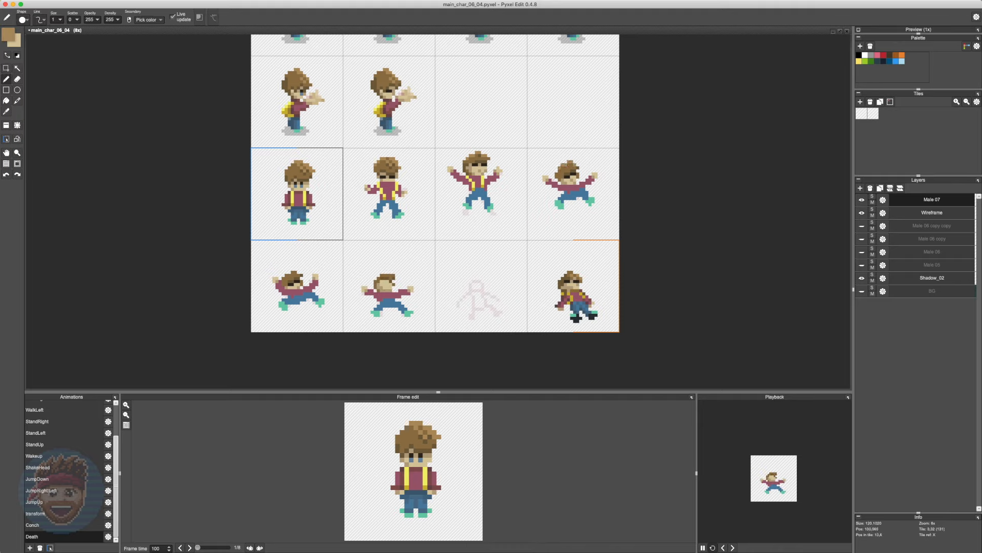
pyautogui.rightClick(292, 280)
# Nudge the sixth frame's figure down and the third, fourth and fifth frames' figures up.
pyautogui.doubleClick(393, 292)
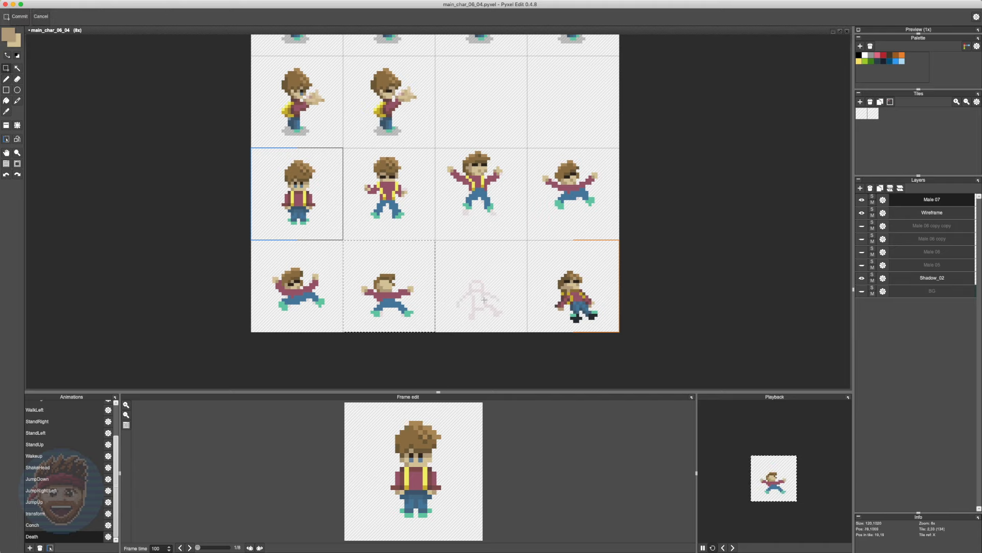
pyautogui.press('Down')
pyautogui.doubleClick(480, 190)
pyautogui.press('Up')
pyautogui.doubleClick(571, 190)
pyautogui.press('Up')
pyautogui.press('Up')
pyautogui.doubleClick(292, 292)
pyautogui.press('Up')
pyautogui.press('Up')
# Copy the sixth frame's figure into the seventh frame and nudge the copy down.
pyautogui.doubleClick(388, 295)
pyautogui.press('super+c')
pyautogui.doubleClick(480, 295)
pyautogui.press('super+v')
pyautogui.press('Down')
# Repaint the seventh frame's arms as lowered maroon sleeves with skin-coloured hands.
pyautogui.moveTo(463, 275)
pyautogui.mouseDown()
pyautogui.moveTo(495, 294)
pyautogui.moveTo(490, 286)
pyautogui.moveTo(459, 305)
pyautogui.mouseUp()
pyautogui.press('b')
pyautogui.rightClick(470, 298)
pyautogui.moveTo(494, 301); pyautogui.dragTo(501, 303)
pyautogui.press('e')
pyautogui.moveTo(501, 296); pyautogui.dragTo(501, 301)
pyautogui.press('b')
pyautogui.press('s')
pyautogui.moveTo(499, 289); pyautogui.dragTo(507, 296)
pyautogui.moveTo(503, 292); pyautogui.dragTo(502, 307)
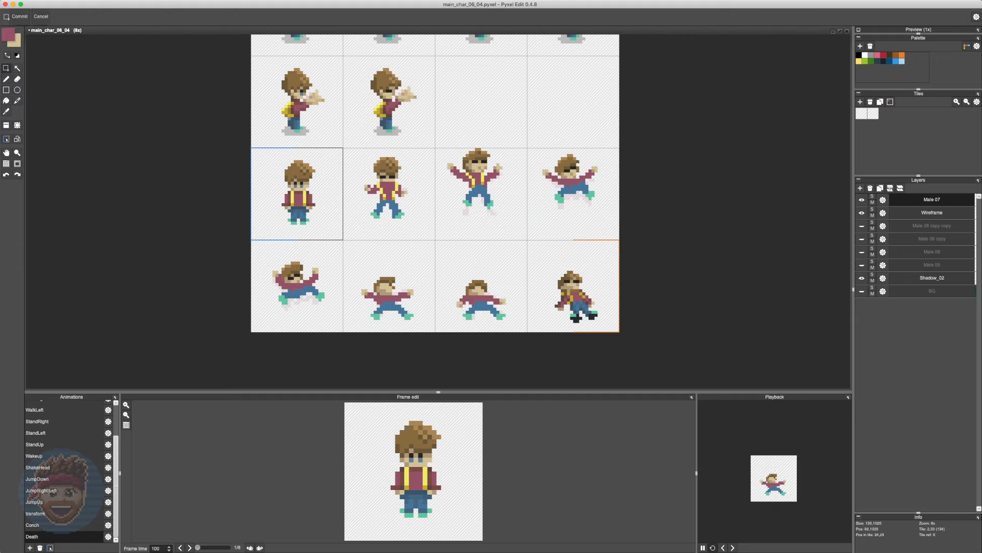
# Touch up the seventh frame's trousers in blue and undo the last two edits.
pyautogui.press('b')
pyautogui.rightClick(480, 308)
pyautogui.click(470, 311)
pyautogui.press('s')
pyautogui.press('super+z')
pyautogui.press('super+z')
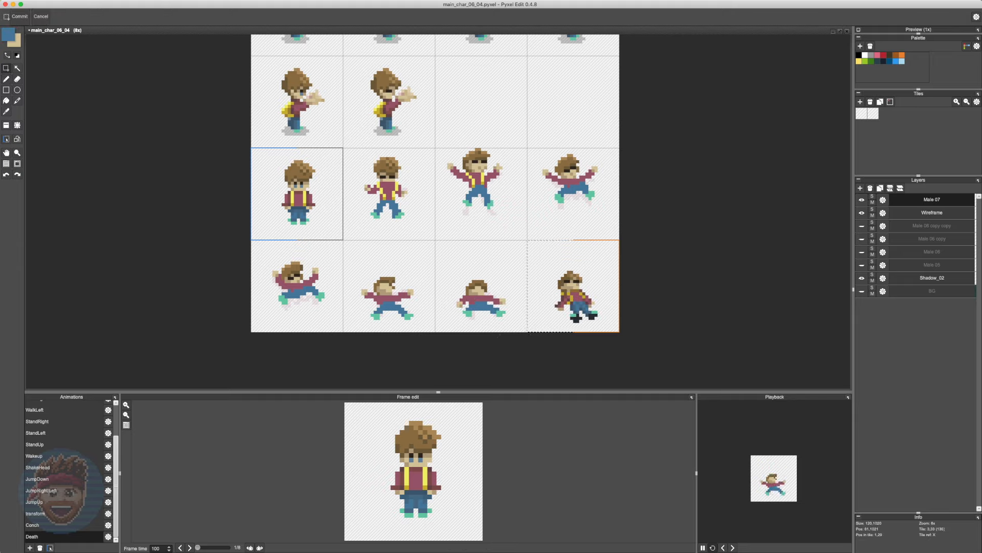
# Show the BG layer and touch up the seventh frame's lowered hand on the Male 07 layer.
pyautogui.click(862, 291)
pyautogui.click(921, 200)
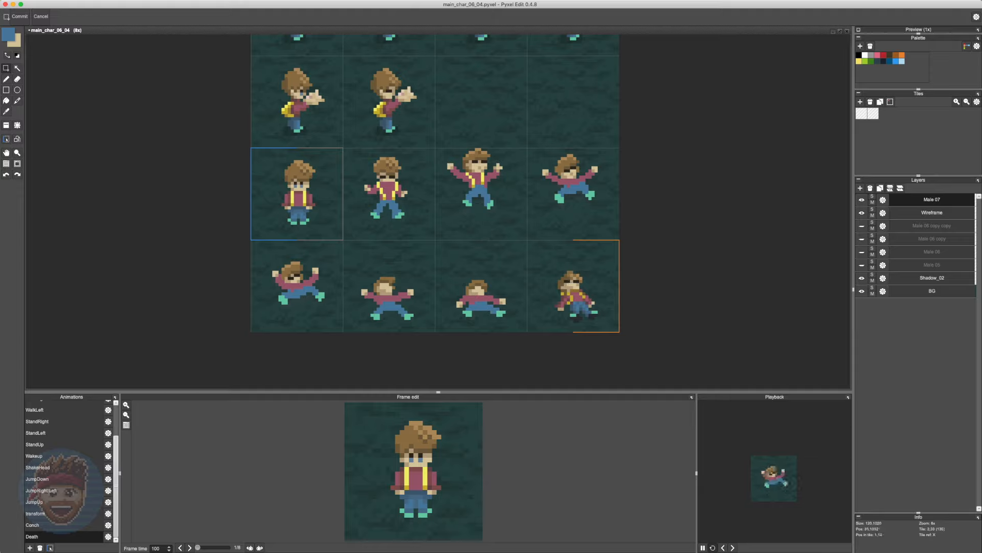
pyautogui.moveTo(482, 324); pyautogui.dragTo(482, 326)
pyautogui.press('e')
pyautogui.press('b')
pyautogui.rightClick(500, 318)
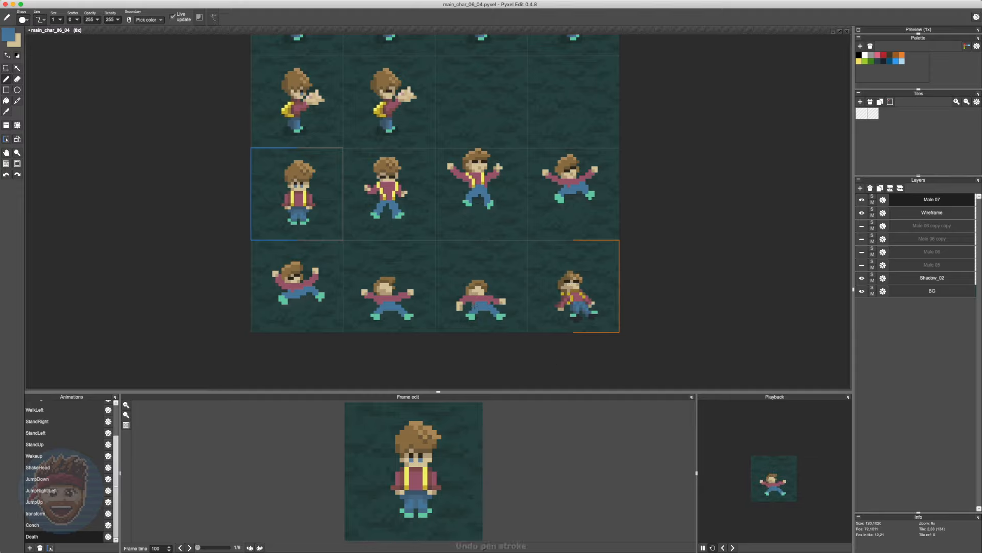
# Select the sixth frame's legs and nudge them up.
pyautogui.press('s')
pyautogui.moveTo(366, 309); pyautogui.dragTo(421, 328)
pyautogui.press('Up')
pyautogui.press('b')
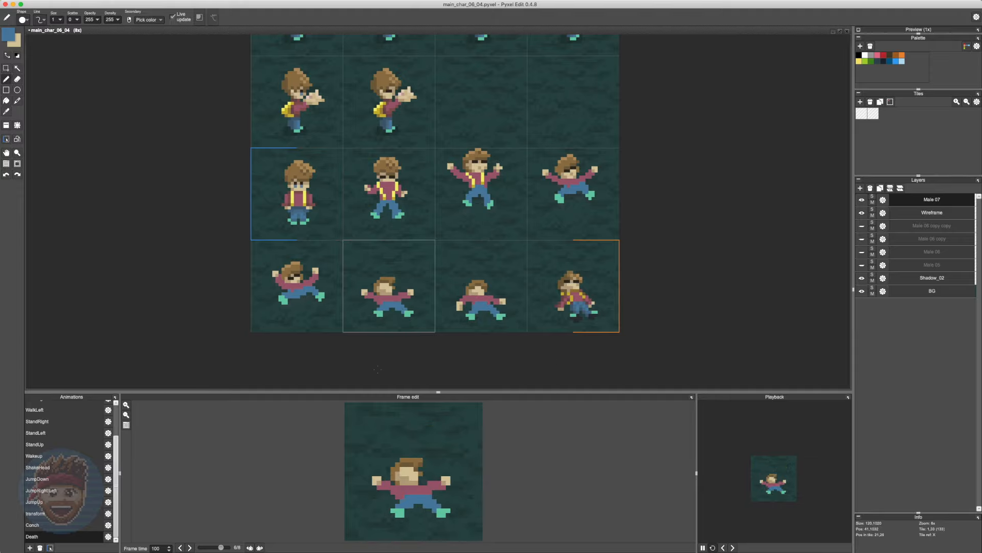
# Replace the eighth frame's old figure with a copy of the seventh frame's and nudge its head up.
pyautogui.press('s')
pyautogui.press('b')
pyautogui.rightClick(466, 299)
pyautogui.press('s')
pyautogui.press('super+v')
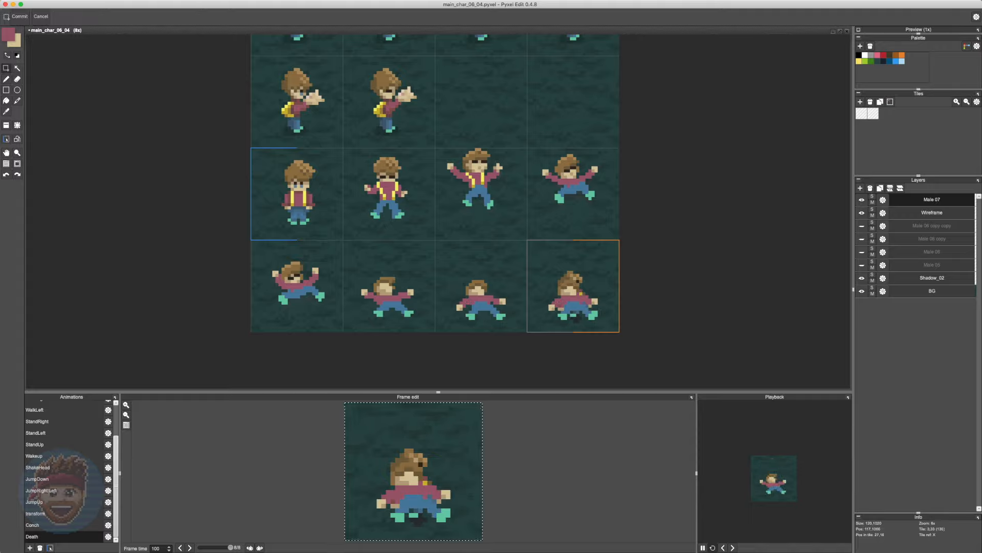
pyautogui.press('Delete')
pyautogui.press('super+v')
pyautogui.moveTo(379, 455); pyautogui.dragTo(421, 483)
pyautogui.press('Up')
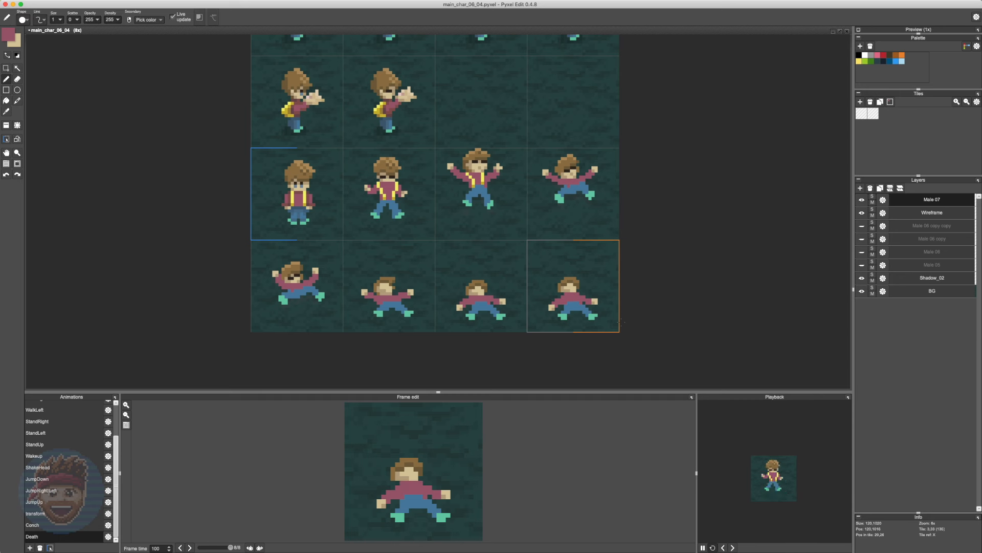
# Rework the sixth frame into a lowered-arm pose with swept hair and raise the seventh frame's outstretched hand.
pyautogui.moveTo(411, 296); pyautogui.dragTo(443, 281)
pyautogui.press('Return')
pyautogui.press('b')
pyautogui.scroll(1, 775, 471)
pyautogui.press('s')
pyautogui.click(368, 268)
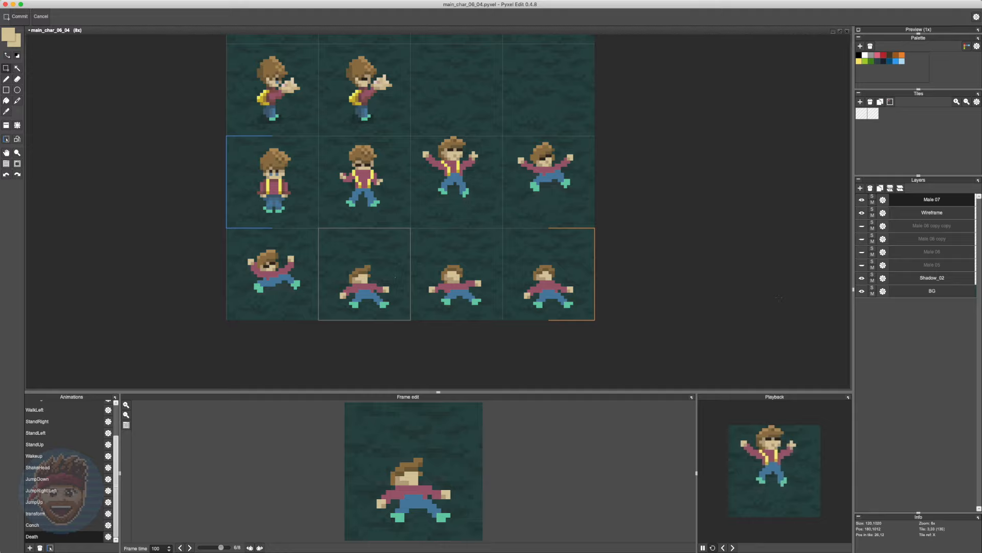
# Undo the last four edits and nudge the fifth frame's outstretched shoe sideways.
pyautogui.press('super+z')
pyautogui.press('super+z')
pyautogui.press('super+z')
pyautogui.press('super+z')
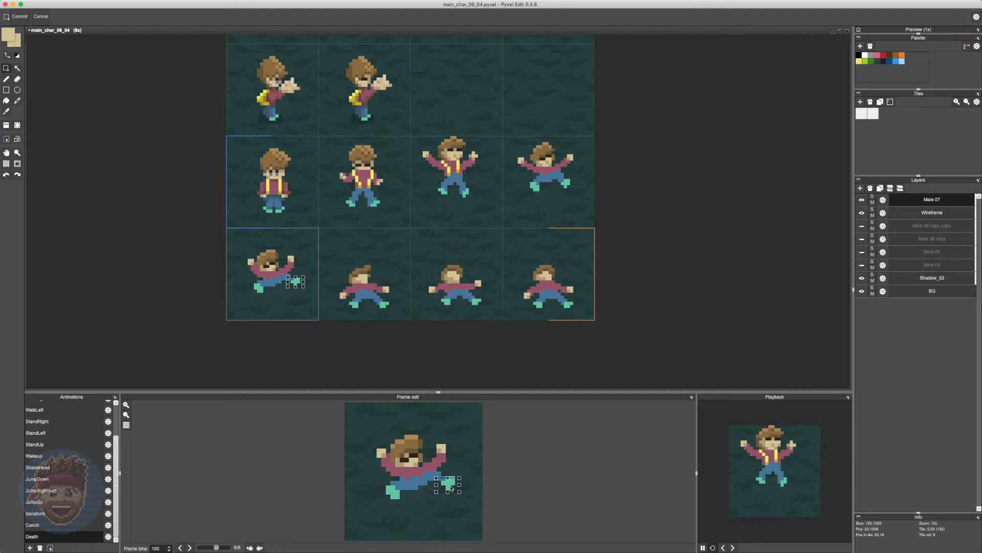
pyautogui.press('Left')
pyautogui.press('Right')
pyautogui.press('Right')
pyautogui.press('Right')
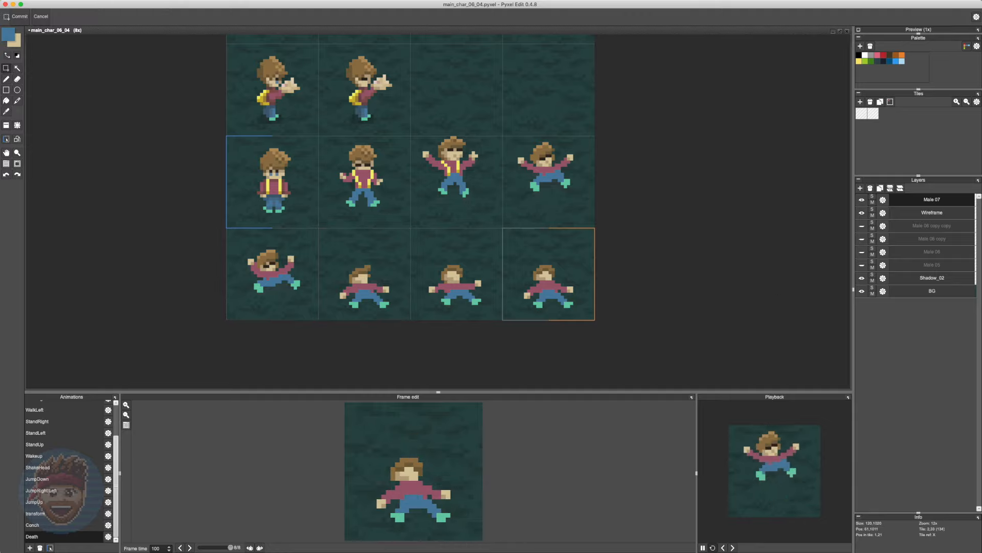
# Delete the first Death frame, shift frames two to five one tile earlier, and paste a figure into the fifth tile.
pyautogui.keyDown('super'); pyautogui.click(274, 175); pyautogui.keyUp('super')
pyautogui.press('Delete')
pyautogui.keyDown('super'); pyautogui.click(363, 175); pyautogui.keyUp('super')
pyautogui.moveTo(364, 176); pyautogui.dragTo(272, 176)
pyautogui.keyDown('super'); pyautogui.click(454, 175); pyautogui.keyUp('super')
pyautogui.moveTo(454, 176); pyautogui.dragTo(362, 176)
pyautogui.moveTo(546, 176); pyautogui.dragTo(455, 176)
pyautogui.moveTo(271, 272); pyautogui.dragTo(548, 179)
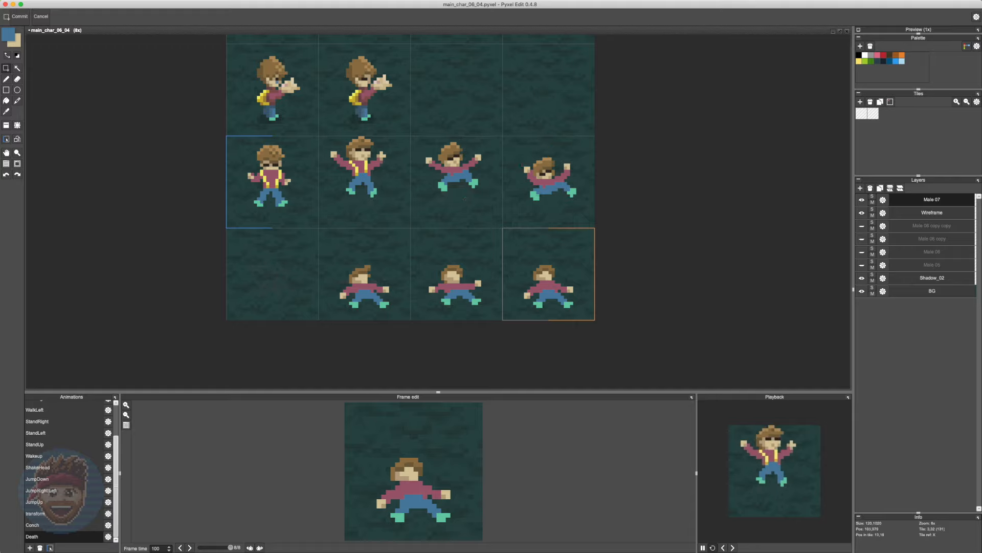
pyautogui.press('super+v')
# Nudge the bottom-row Death figures down and raise the eighth frame's legs.
pyautogui.moveTo(358, 271); pyautogui.dragTo(541, 307)
pyautogui.press('Down')
pyautogui.moveTo(450, 271); pyautogui.dragTo(541, 341)
pyautogui.press('Down')
pyautogui.keyDown('super'); pyautogui.click(546, 286); pyautogui.keyUp('super')
pyautogui.press('Down')
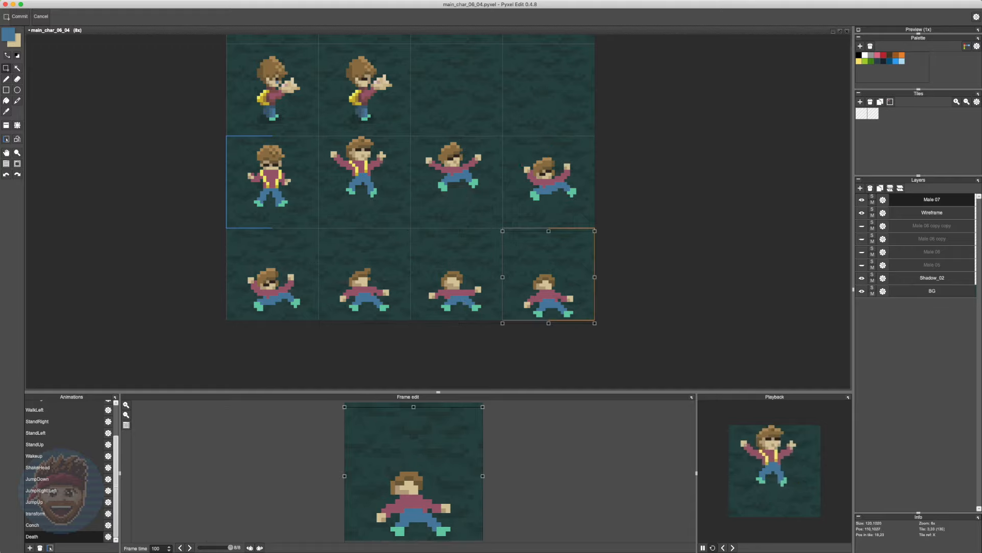
pyautogui.moveTo(506, 299); pyautogui.dragTo(593, 322)
pyautogui.press('Up')
pyautogui.press('Up')
# Paint the eyes and face shading on the sixth, seventh and eighth Death frames.
pyautogui.press('b')
pyautogui.rightClick(267, 284)
pyautogui.click(365, 277)
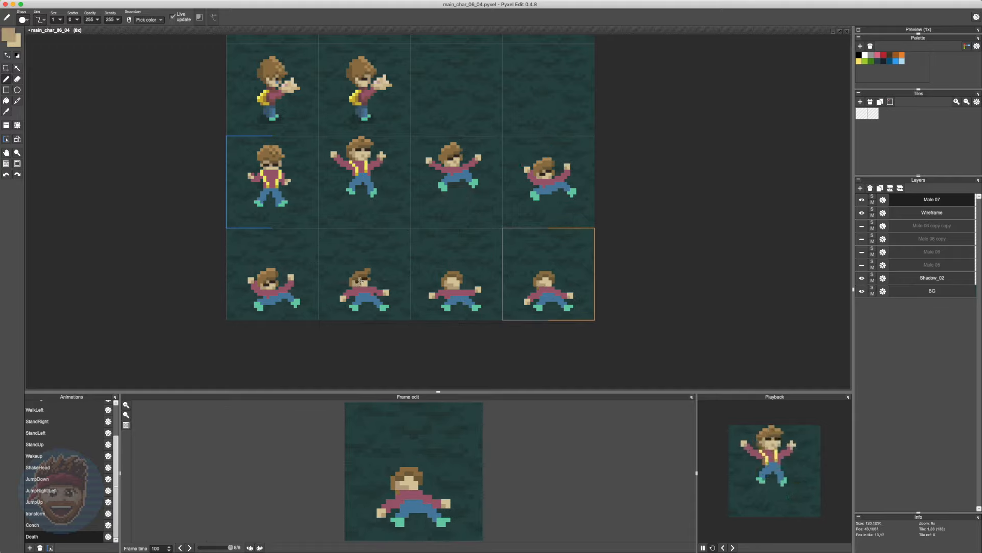
pyautogui.moveTo(447, 282); pyautogui.dragTo(450, 281)
pyautogui.moveTo(456, 282); pyautogui.dragTo(459, 281)
pyautogui.moveTo(540, 282); pyautogui.dragTo(544, 281)
pyautogui.moveTo(549, 281); pyautogui.dragTo(552, 281)
# Paint yellow suspenders on the third, fourth and bottom-row Death frames.
pyautogui.rightClick(280, 175)
pyautogui.moveTo(447, 169); pyautogui.dragTo(453, 175)
pyautogui.moveTo(542, 179); pyautogui.dragTo(545, 183)
pyautogui.moveTo(353, 288); pyautogui.dragTo(359, 294)
pyautogui.keyDown('alt'); pyautogui.click(359, 290); pyautogui.keyUp('alt')
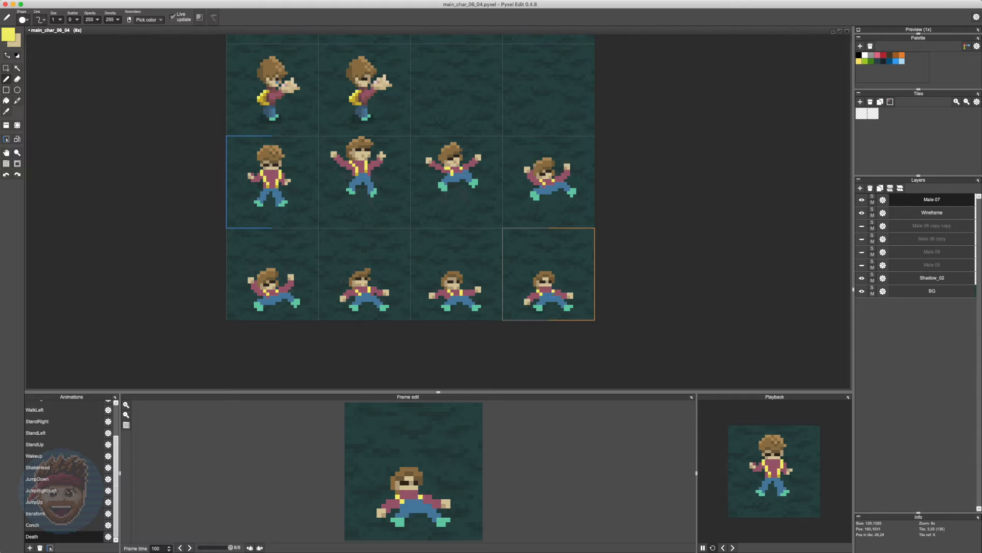
# Touch up the eighth frame's trousers and the fifth frame's raised sleeve, undoing the last stroke.
pyautogui.moveTo(545, 303); pyautogui.dragTo(558, 303)
pyautogui.moveTo(286, 292); pyautogui.dragTo(293, 284)
pyautogui.click(274, 288)
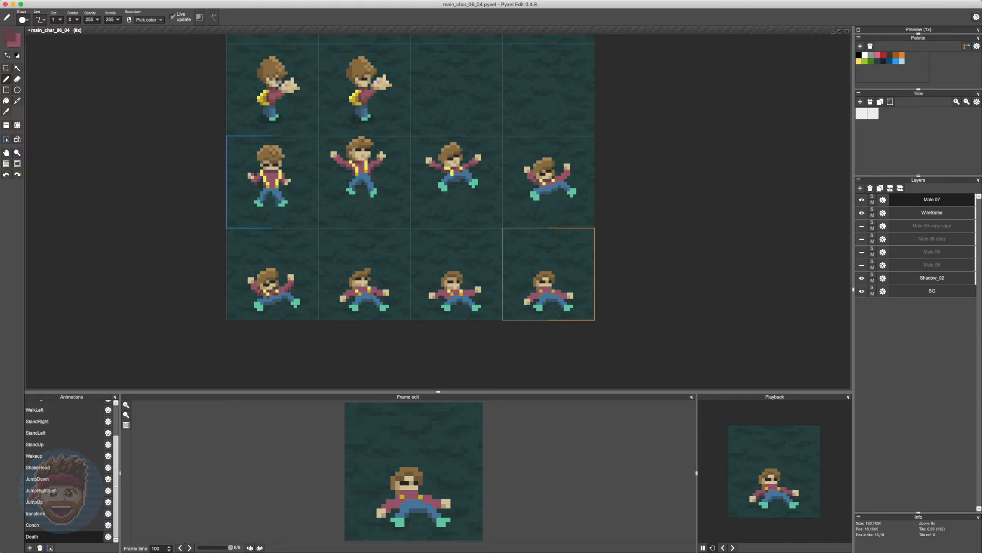
pyautogui.press('super+z')
# Sample the dark sole colour from an earlier animation and paint dark soles under the Death frames' shoes.
pyautogui.scroll(-2, 440, 294)
pyautogui.moveTo(440, 293); pyautogui.dragTo(427, 381)
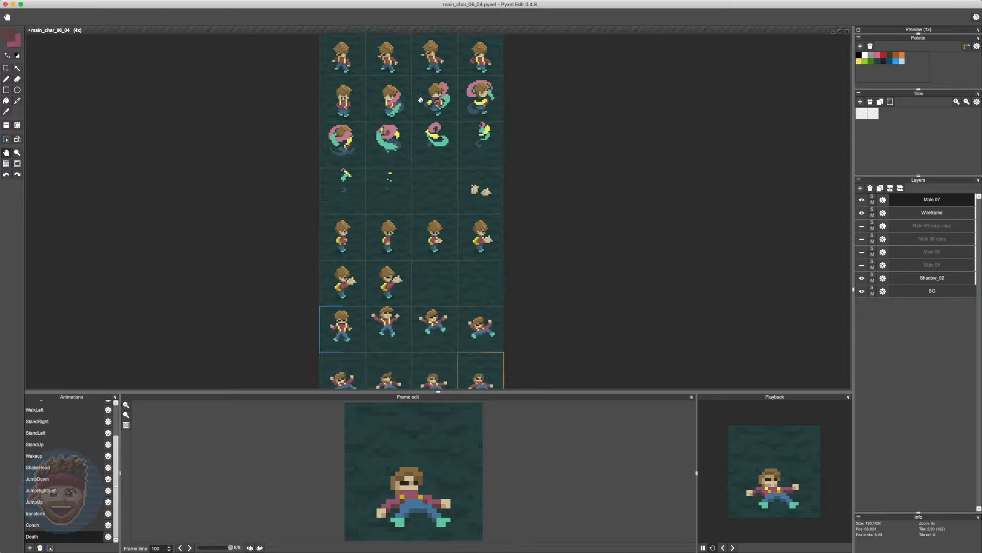
pyautogui.moveTo(450, 67); pyautogui.dragTo(472, 320)
pyautogui.rightClick(449, 305)
pyautogui.scroll(-1, 449, 307)
pyautogui.moveTo(445, 353); pyautogui.dragTo(429, 71)
pyautogui.scroll(2, 360, 338)
pyautogui.moveTo(360, 339); pyautogui.dragTo(291, 182)
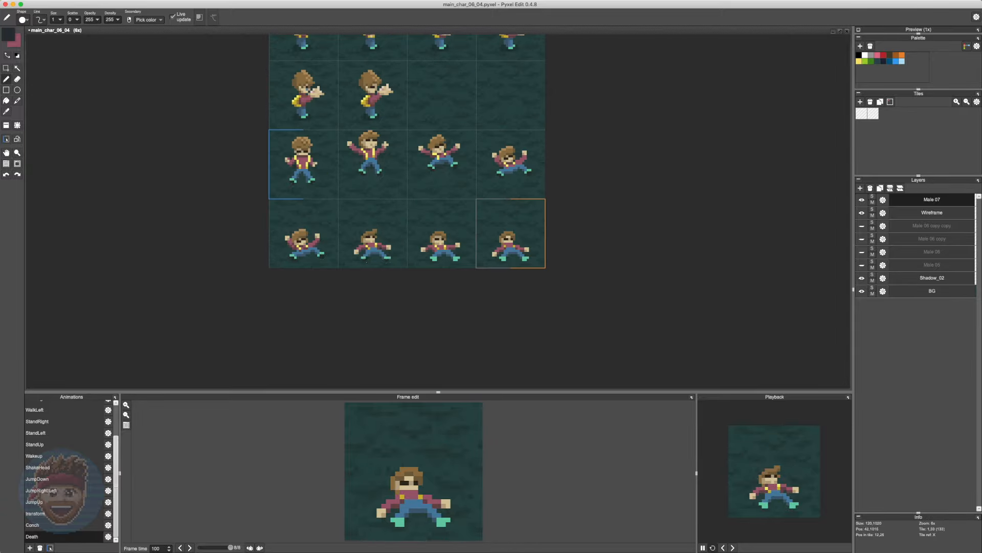
pyautogui.press('s')
pyautogui.moveTo(430, 251); pyautogui.dragTo(460, 263)
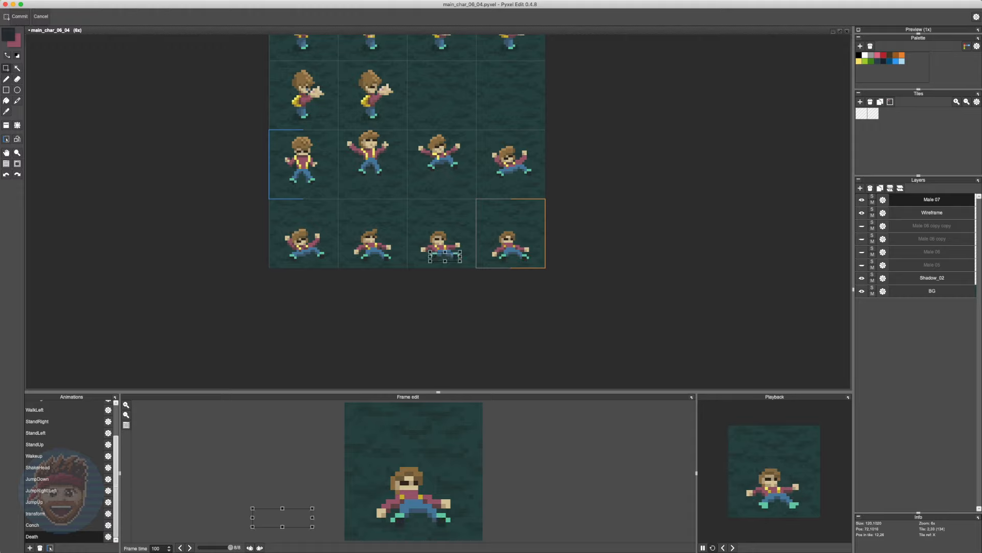
pyautogui.press('super+d')
# Shade the bottom-row shirts in dark maroon and nudge the selected pixels right.
pyautogui.press('b')
pyautogui.rightClick(440, 251)
pyautogui.scroll(-2, 544, 285)
pyautogui.scroll(1, 544, 285)
pyautogui.press('s')
pyautogui.press('Right')
pyautogui.press('b')
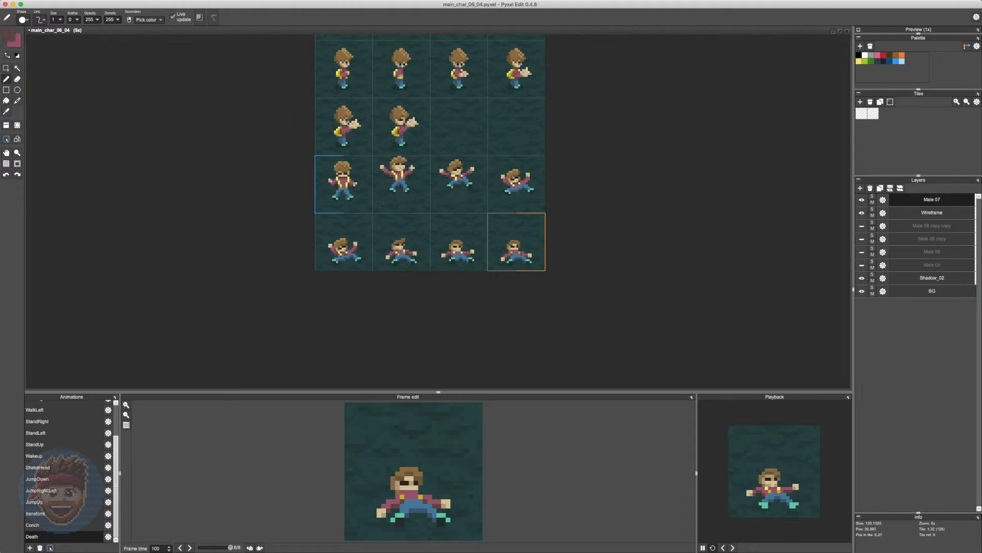
# Delete the fourth frame's outstretched shoe and repaint its bent leg in blue.
pyautogui.rightClick(354, 183)
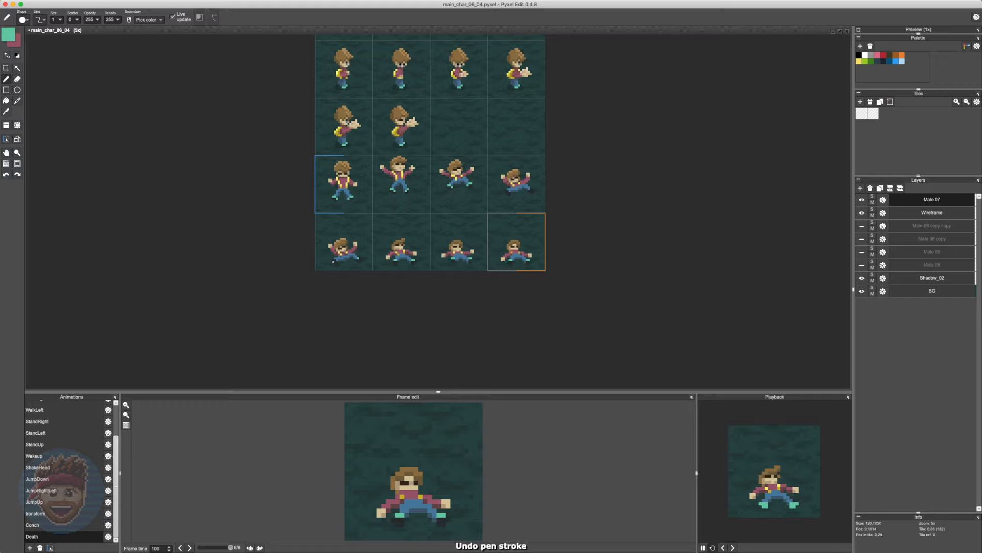
pyautogui.press('s')
pyautogui.moveTo(529, 190); pyautogui.dragTo(525, 183)
pyautogui.press('Delete')
pyautogui.press('b')
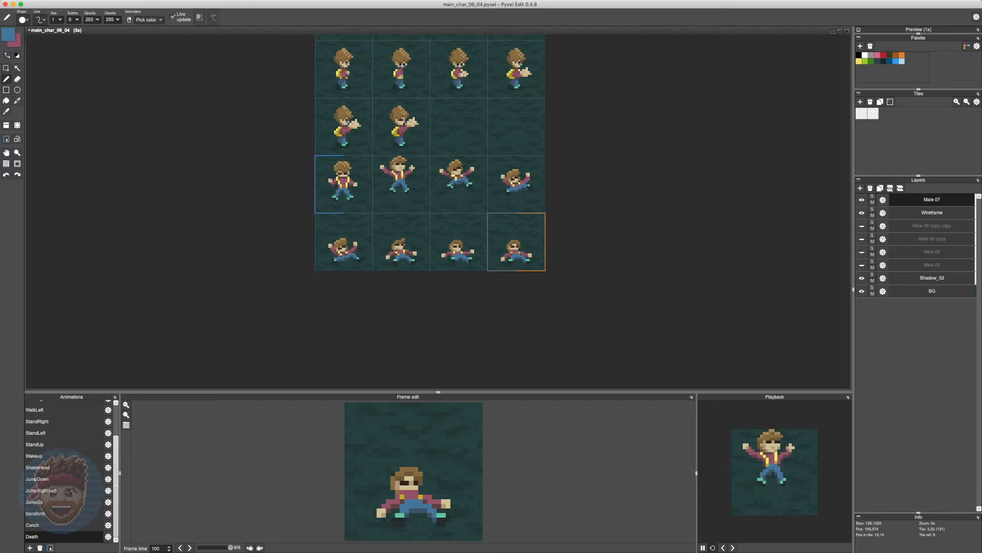
pyautogui.press('e')
pyautogui.press('b')
pyautogui.rightClick(523, 187)
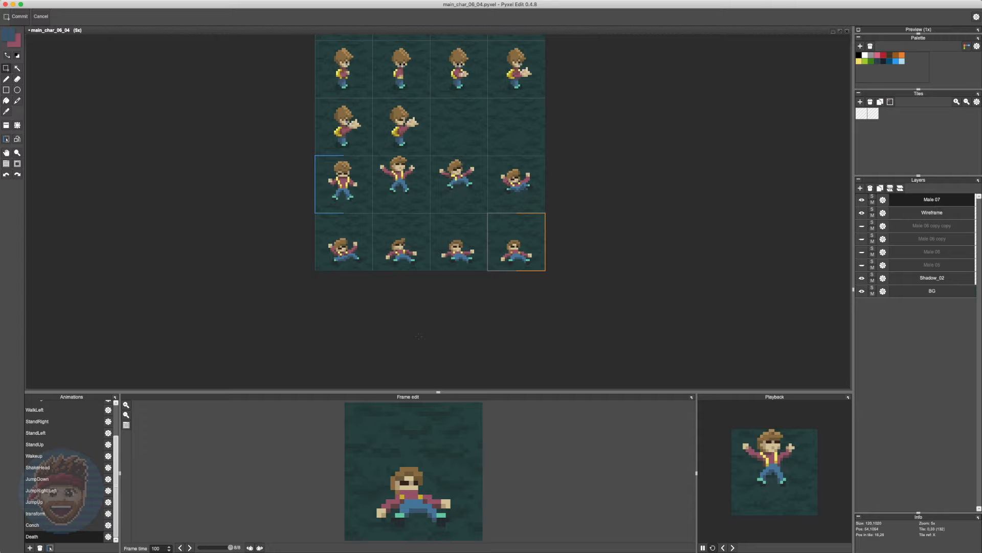
# Shade the third frame's raised hand in darker skin tone and save the file.
pyautogui.scroll(3, 425, 194)
pyautogui.rightClick(465, 252)
pyautogui.click(463, 249)
pyautogui.press('e')
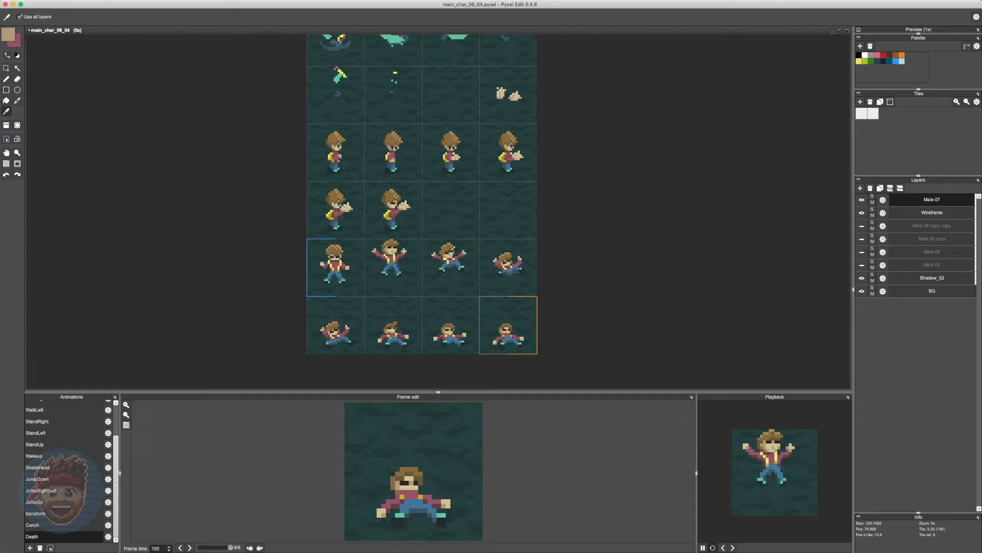
pyautogui.scroll(2, 457, 373)
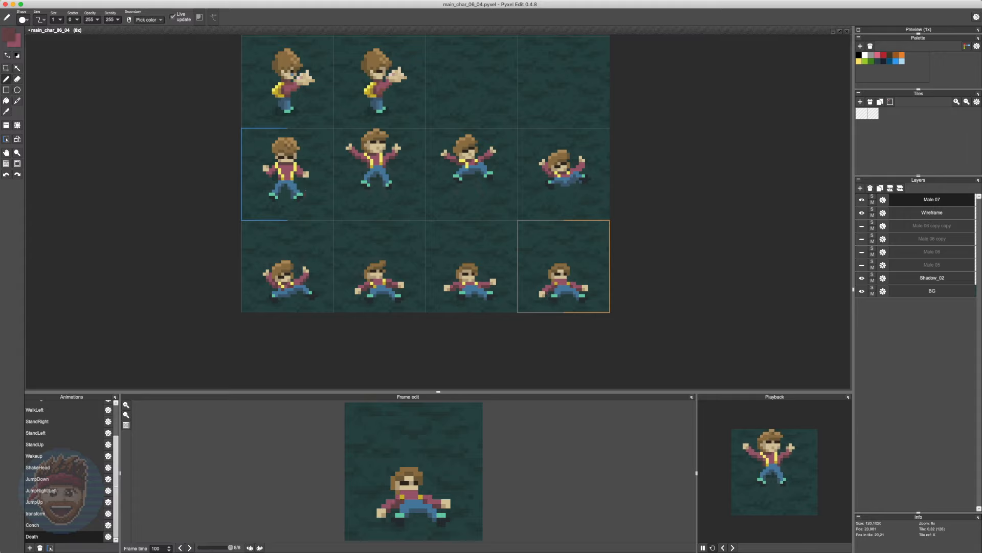
pyautogui.press('super+s')
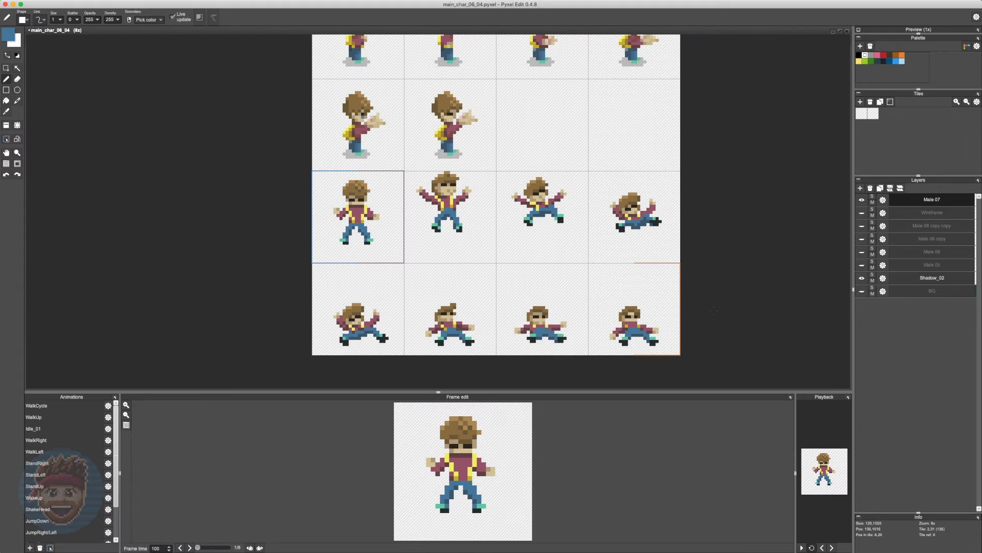
# Play the Death animation in a widened playback preview and nudge the last frame's outstretched arm up.
pyautogui.click(802, 547)
pyautogui.moveTo(796, 473); pyautogui.dragTo(760, 472)
pyautogui.moveTo(640, 319); pyautogui.dragTo(660, 336)
pyautogui.press('Up')
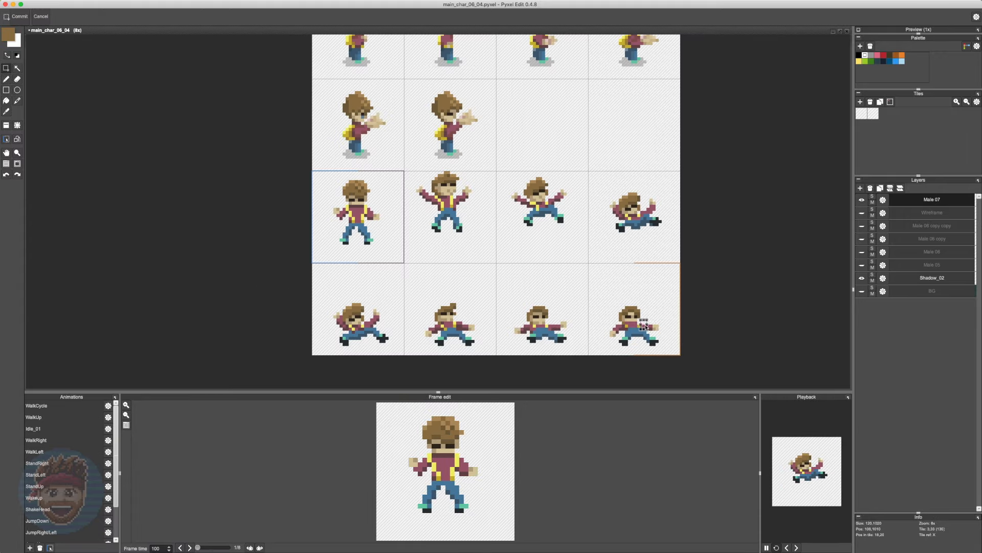
# Touch up the bottom-row figures with sampled shirt, hair and trouser colours, undoing a stray stroke.
pyautogui.press('b')
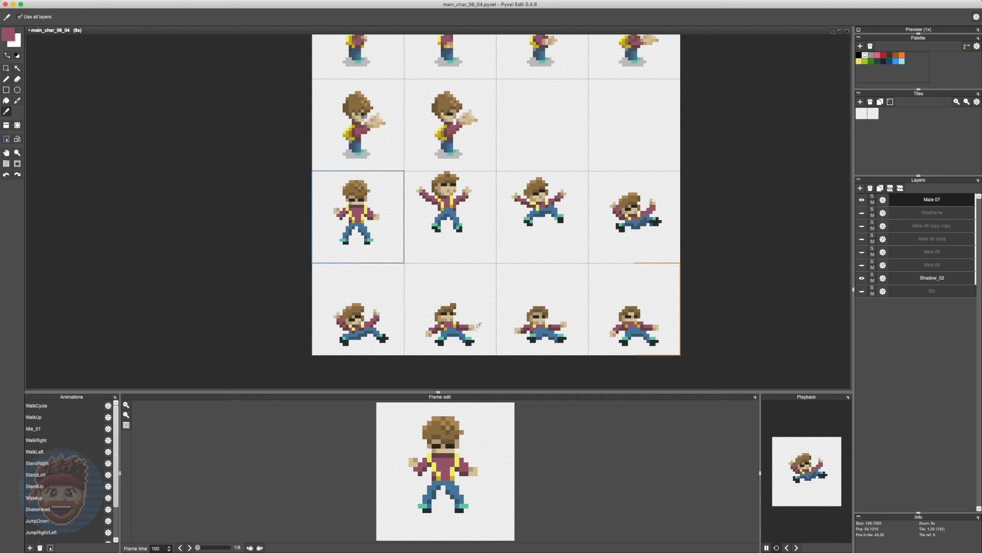
pyautogui.keyDown('alt'); pyautogui.click(455, 324); pyautogui.keyUp('alt')
pyautogui.keyDown('alt'); pyautogui.click(453, 306); pyautogui.keyUp('alt')
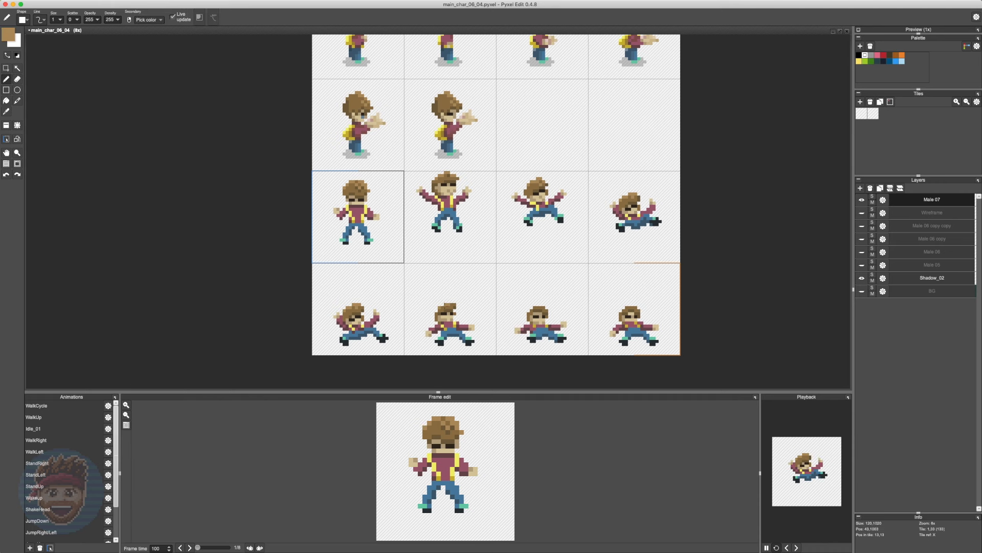
pyautogui.press('super+z')
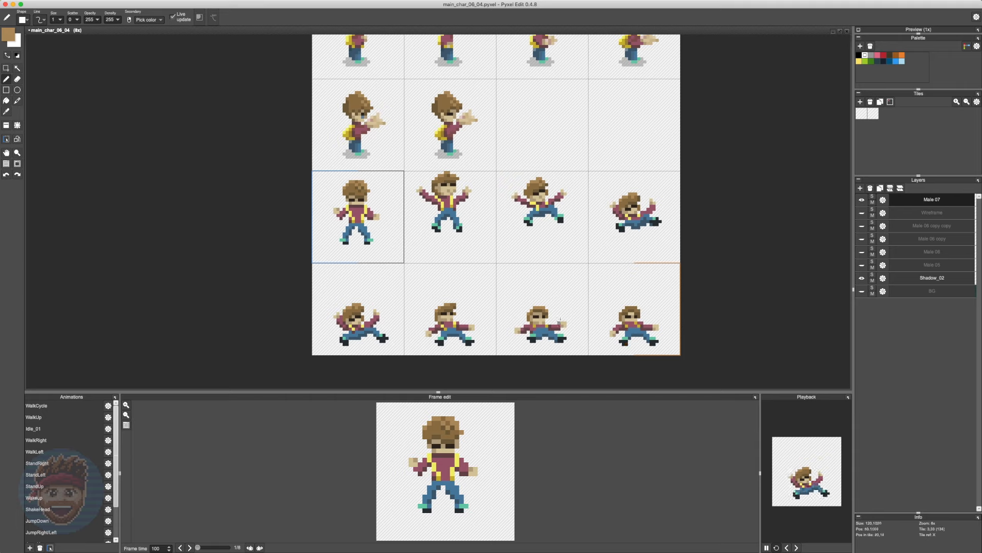
pyautogui.keyDown('alt'); pyautogui.click(623, 311); pyautogui.keyUp('alt')
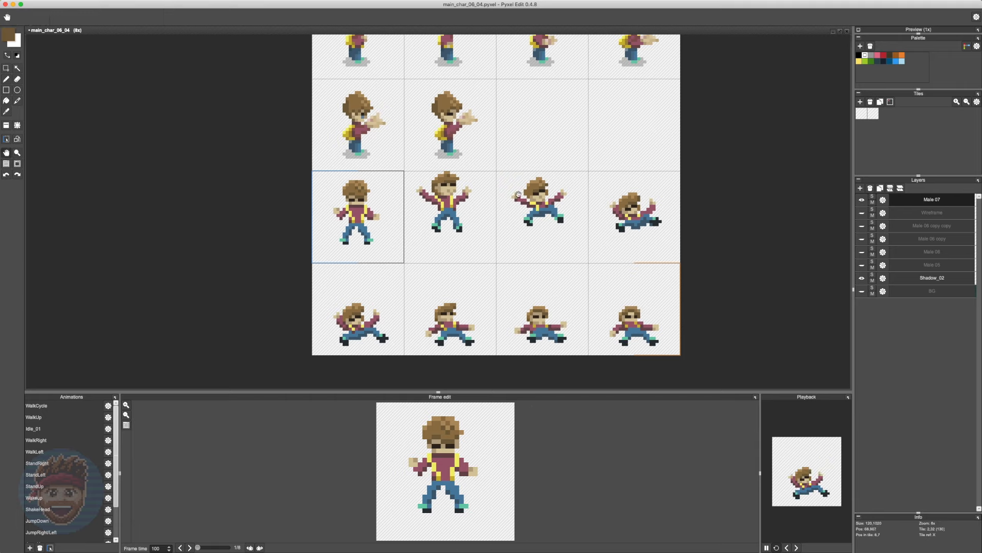
pyautogui.moveTo(529, 239); pyautogui.dragTo(482, 217)
pyautogui.keyDown('alt'); pyautogui.click(496, 314); pyautogui.keyUp('alt')
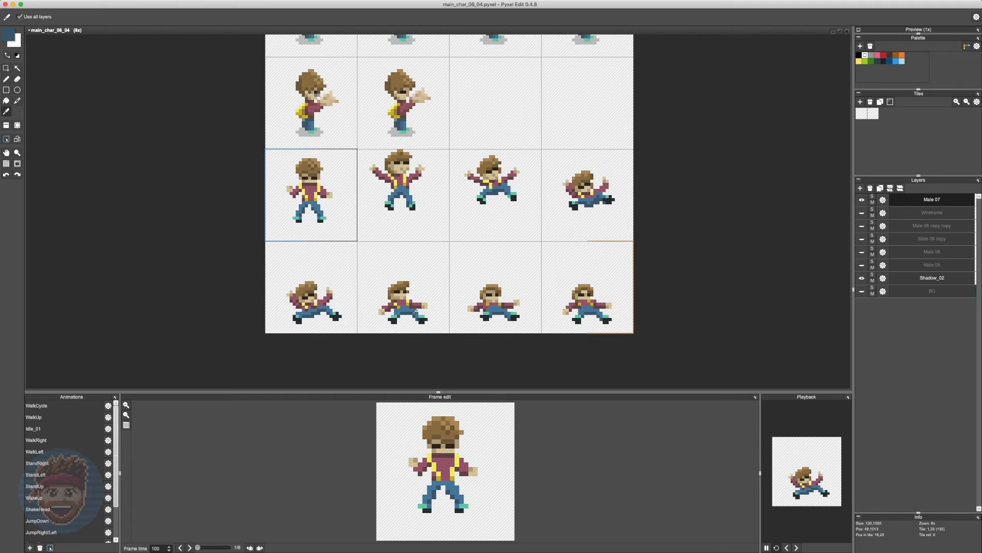
# Add a new layer directly below Male 07 and name it Shadow.
pyautogui.press('s')
pyautogui.click(860, 188)
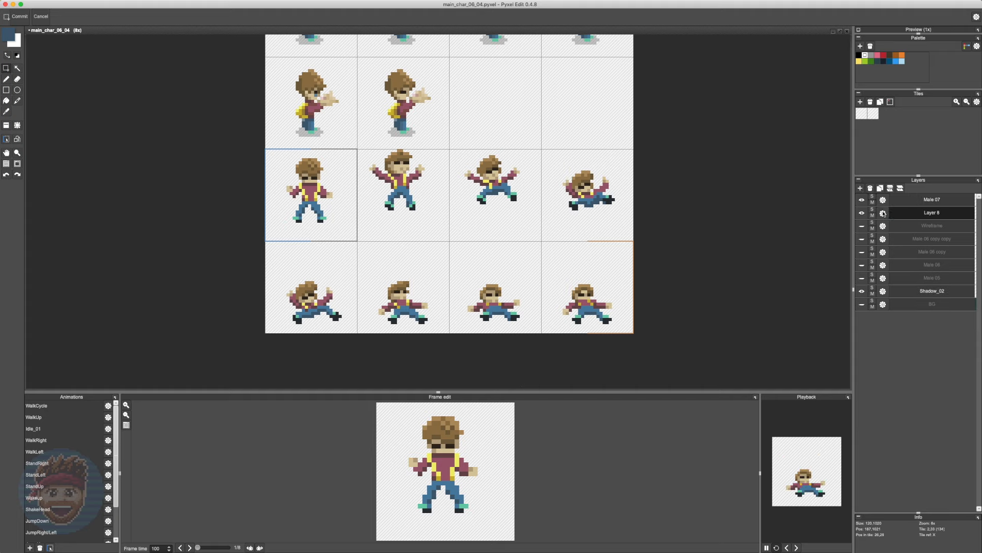
pyautogui.doubleClick(932, 212)
pyautogui.write('Shadow')
pyautogui.press('Return')
# Paint a ground shadow under the first Death frame's feet with the Pen in black at 50 opacity.
pyautogui.press('b')
pyautogui.click(8, 34)
pyautogui.doubleClick(90, 20)
pyautogui.write('50')
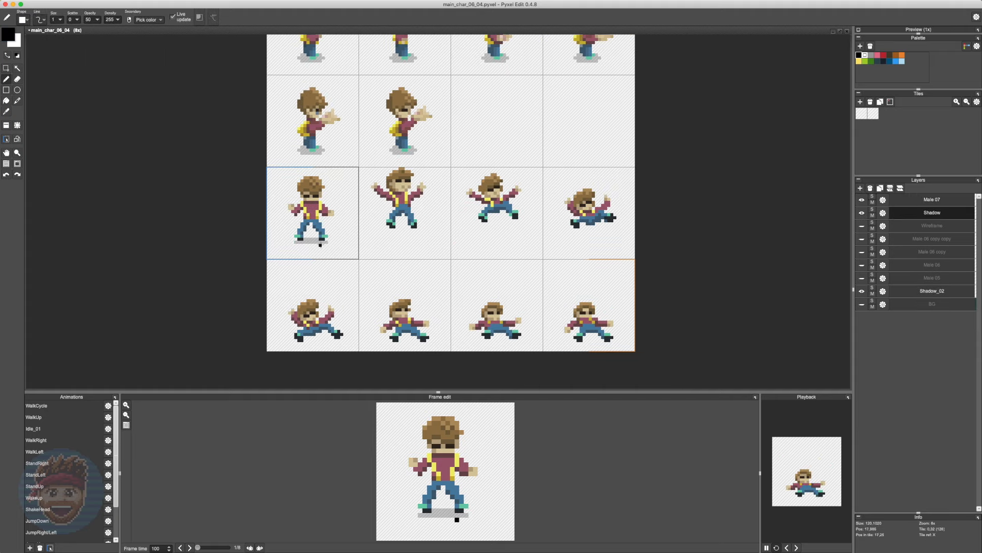